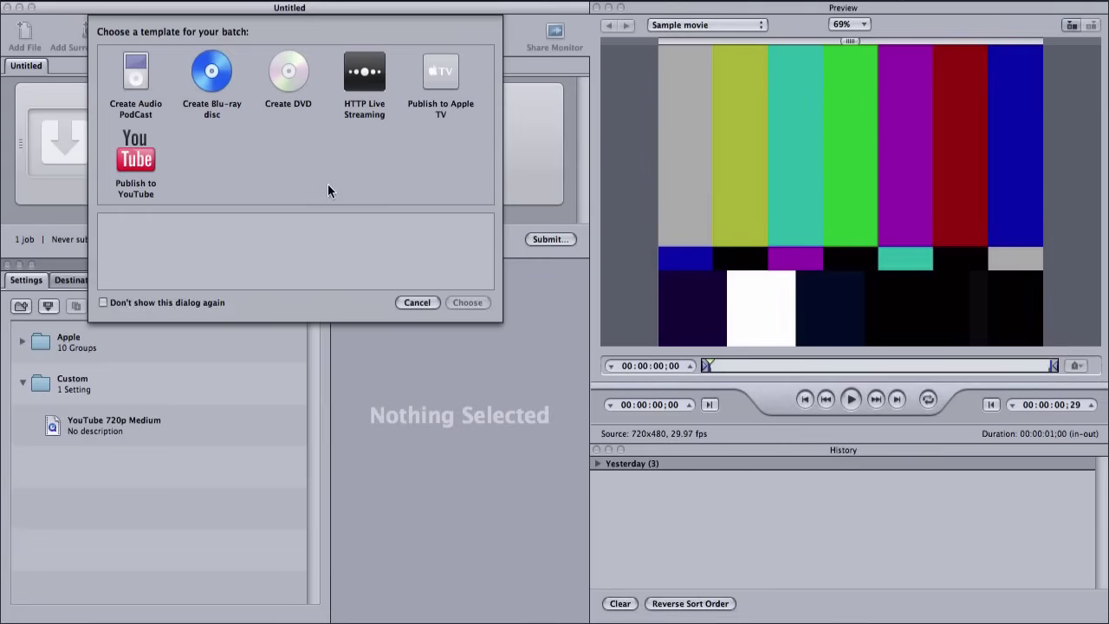
Dismiss the template chooser and add a new QuickTime Movie setting in Settings
left_click(408, 306)
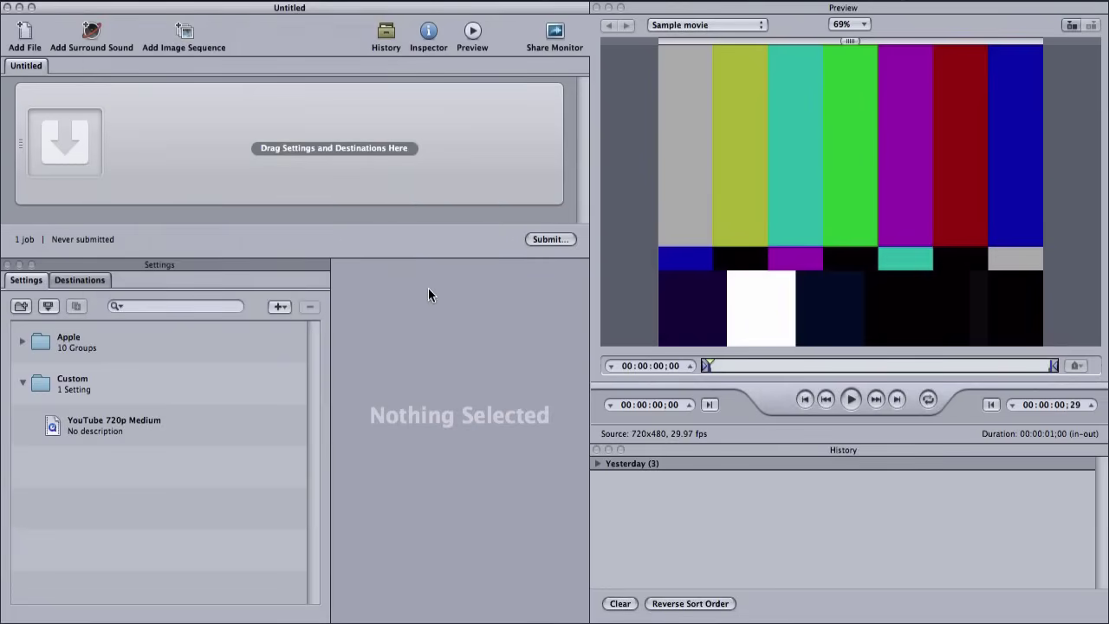
left_click(281, 355)
left_click(278, 309)
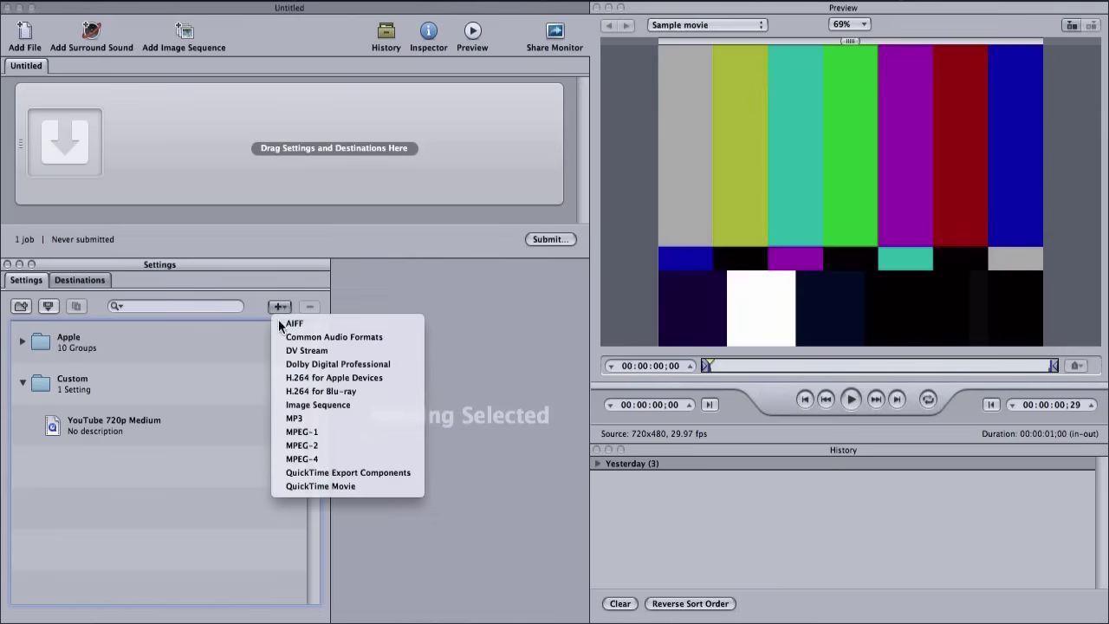
left_click(324, 485)
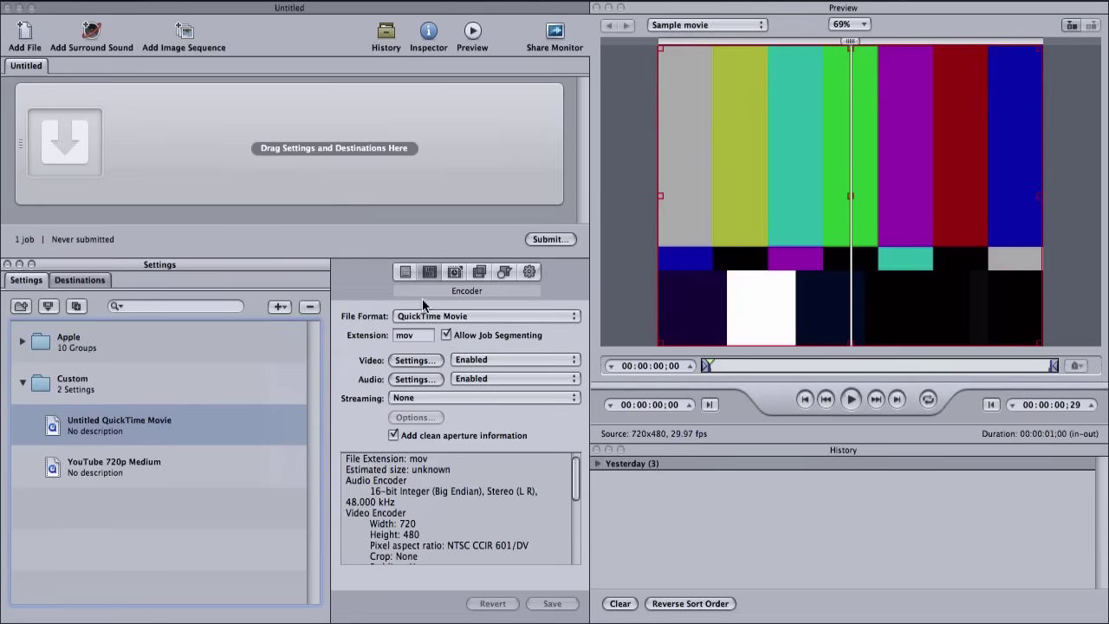
Name the new setting '720p HD' in the Inspector
left_click(444, 293)
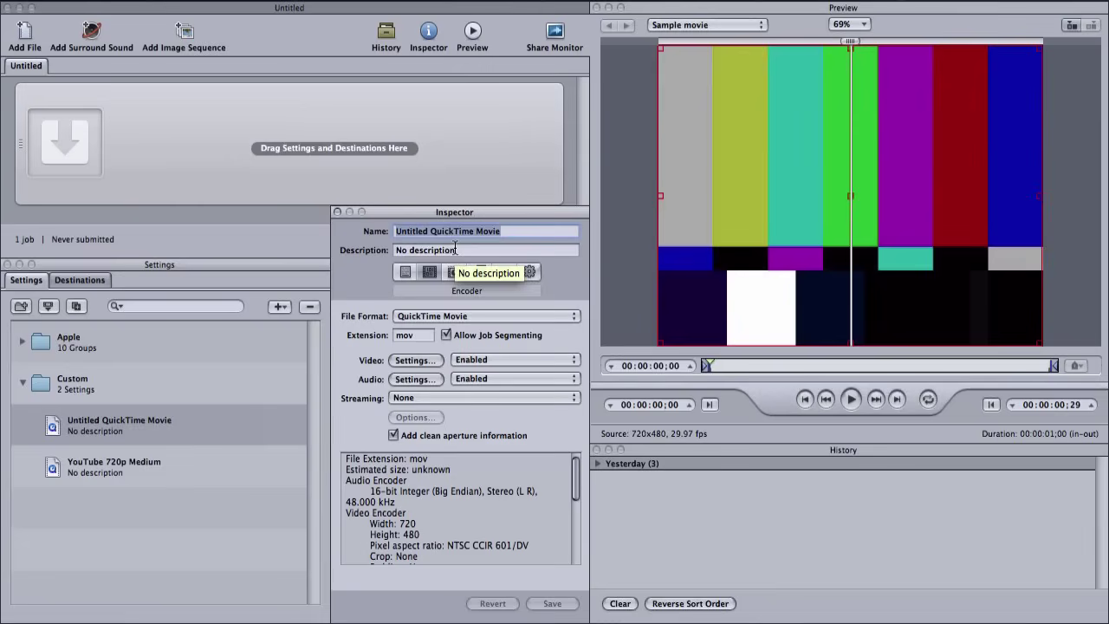
type("&20")
key("BackSpace")
key("BackSpace")
key("BackSpace")
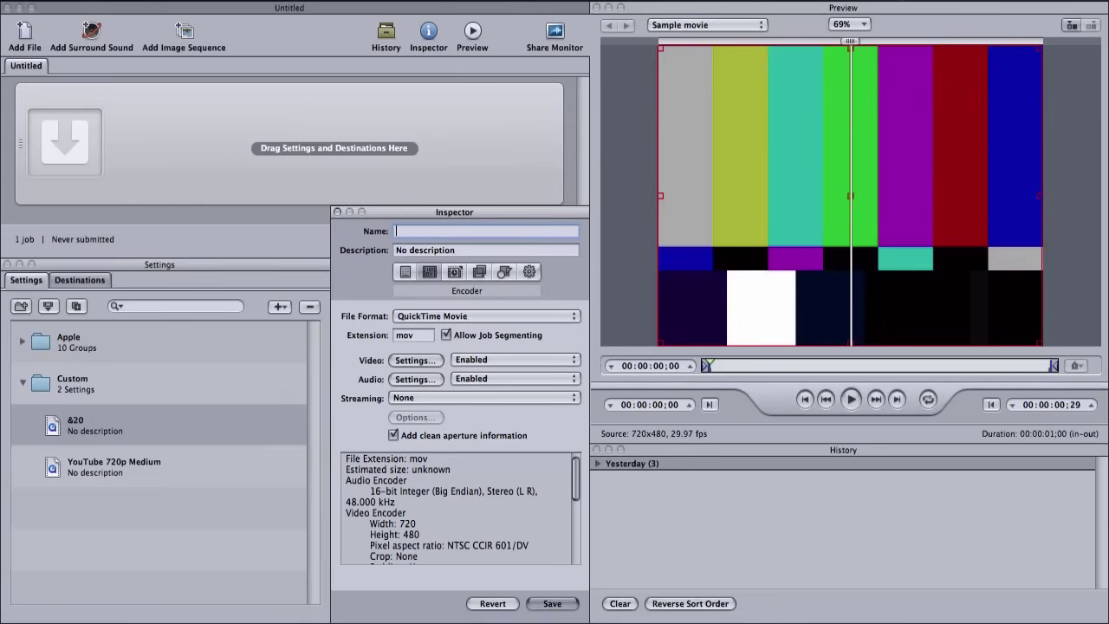
type("720p HD")
Switch the video compression type to H.264, leaving frame rate at Current and key frames Automatic
left_click(419, 361)
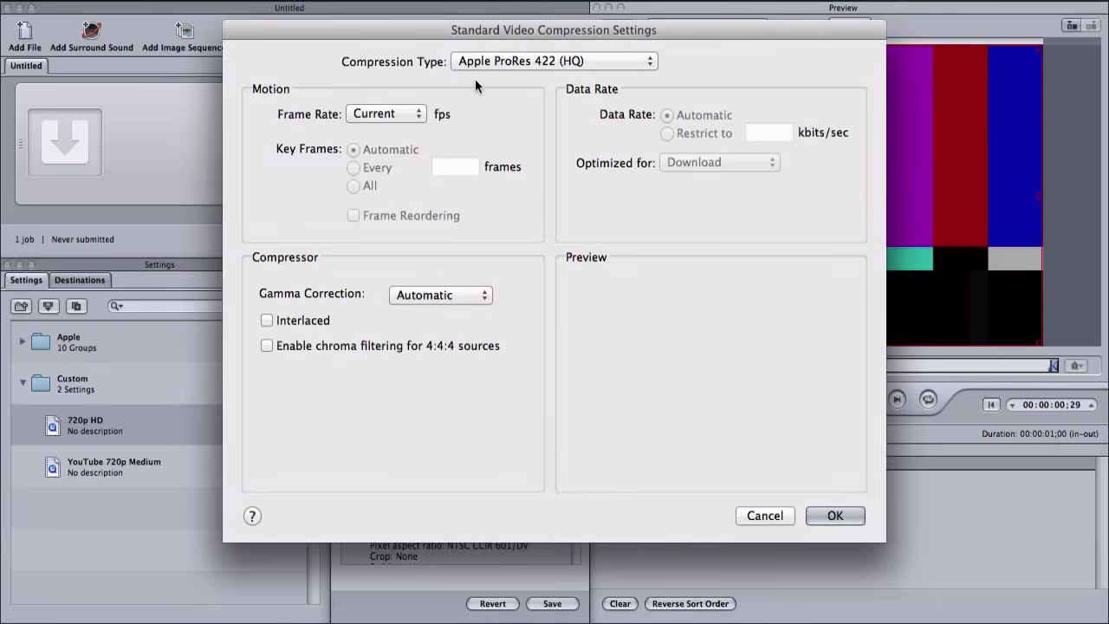
left_click(473, 62)
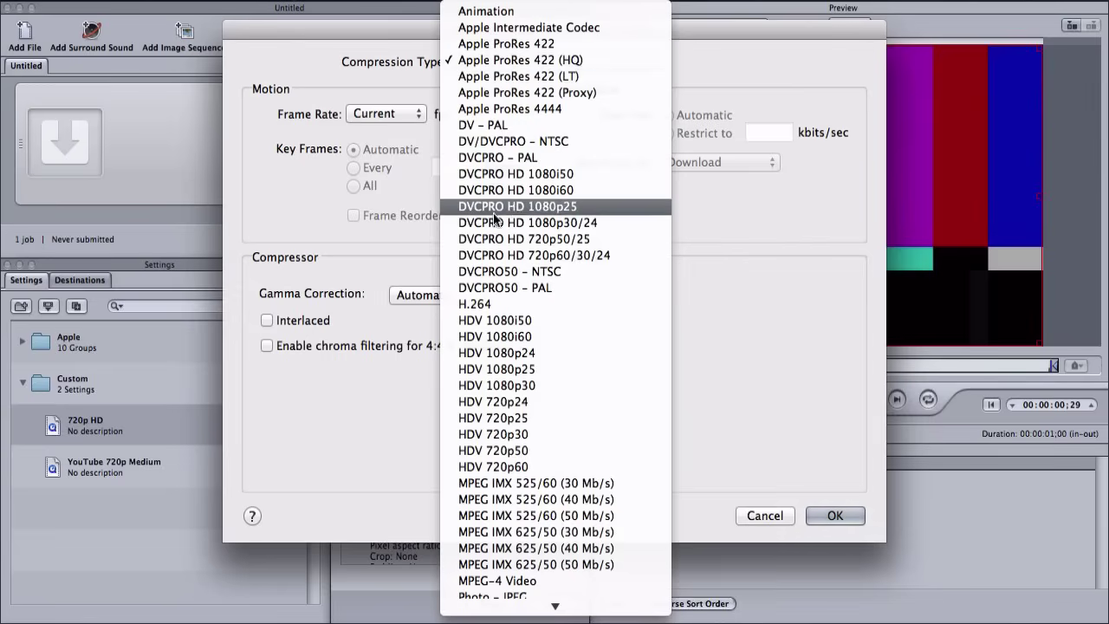
left_click(503, 304)
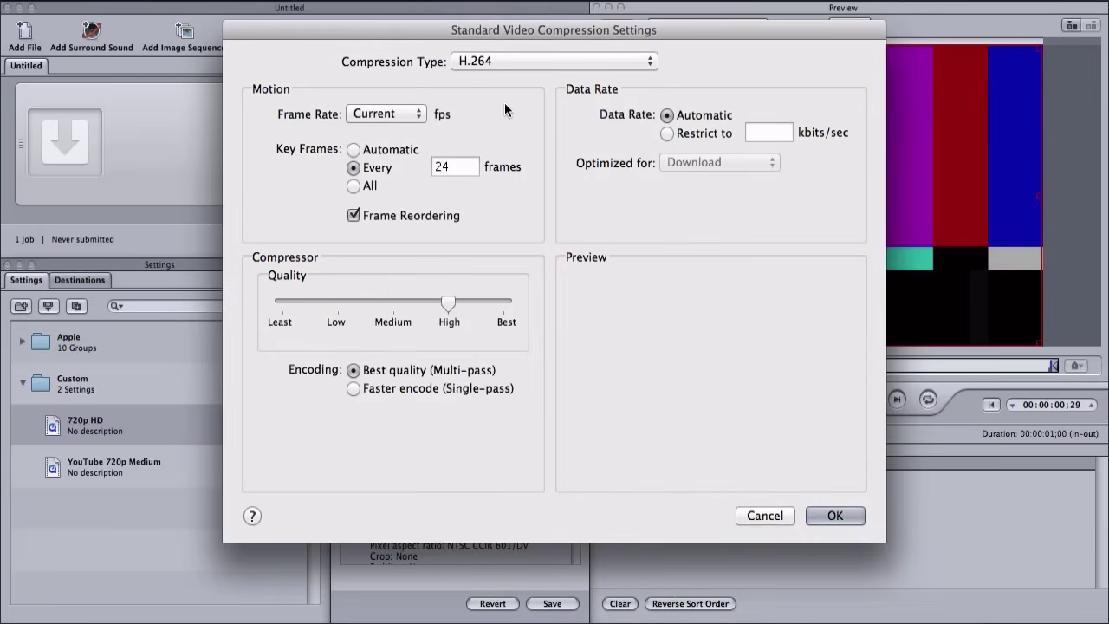
left_click(358, 113)
left_click(402, 120)
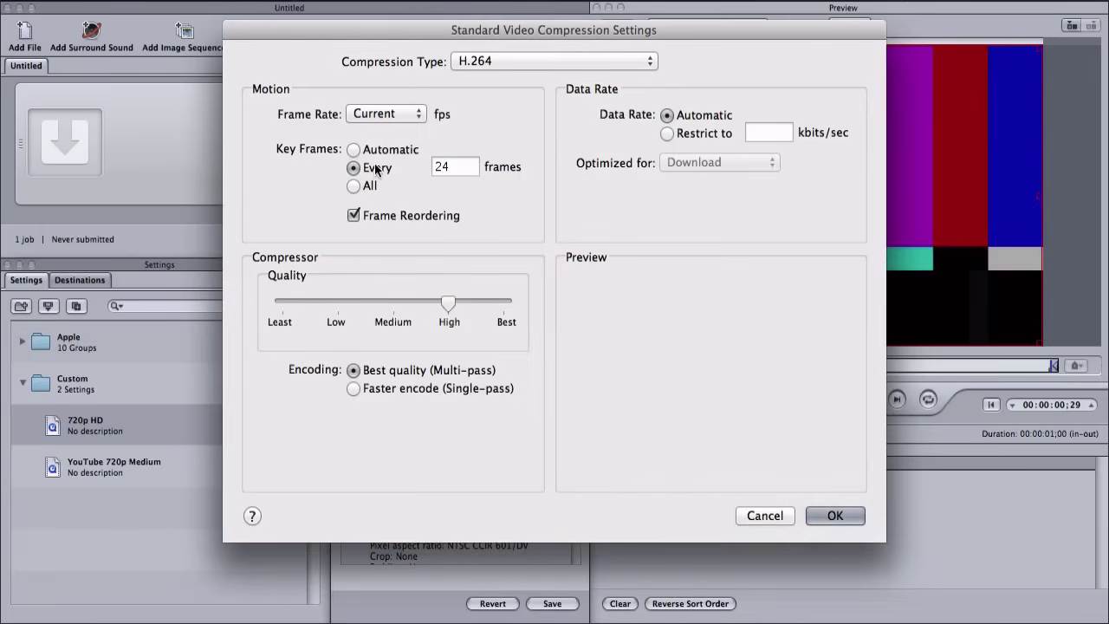
left_click(382, 114)
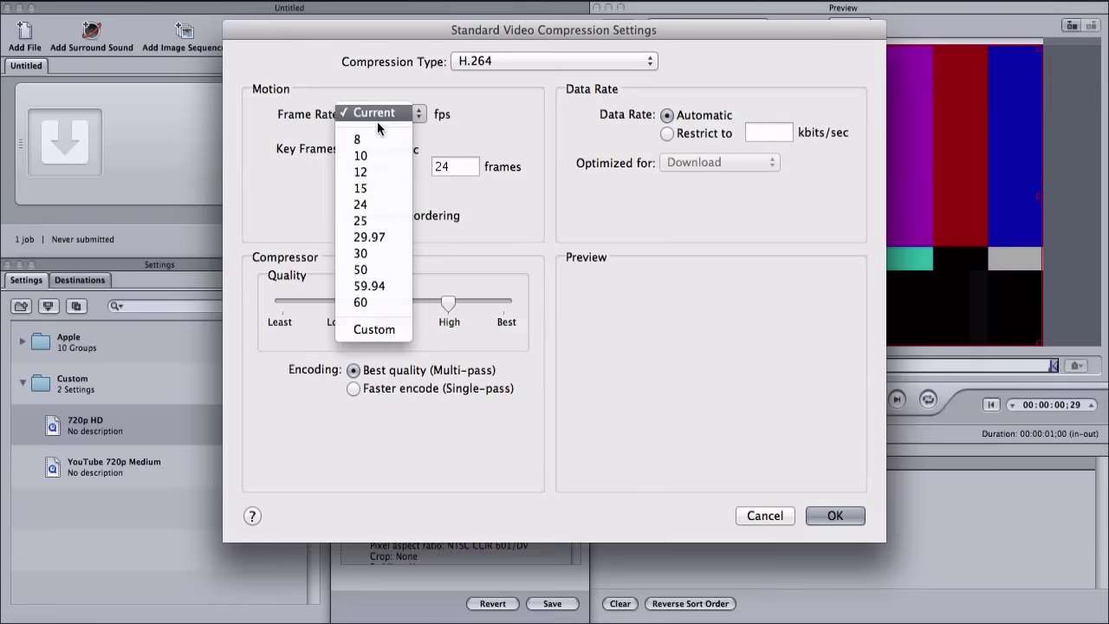
left_click(451, 125)
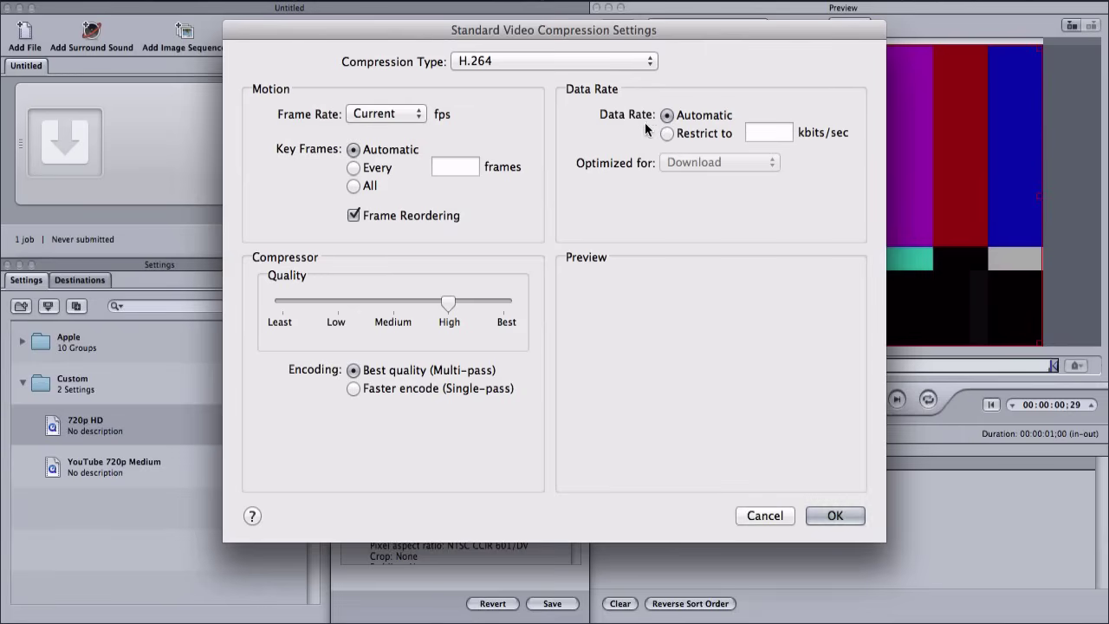
Uncheck Frame Reordering, keeping Quality at High and Best quality (Multi-pass) encoding
left_click(354, 215)
left_click(398, 295)
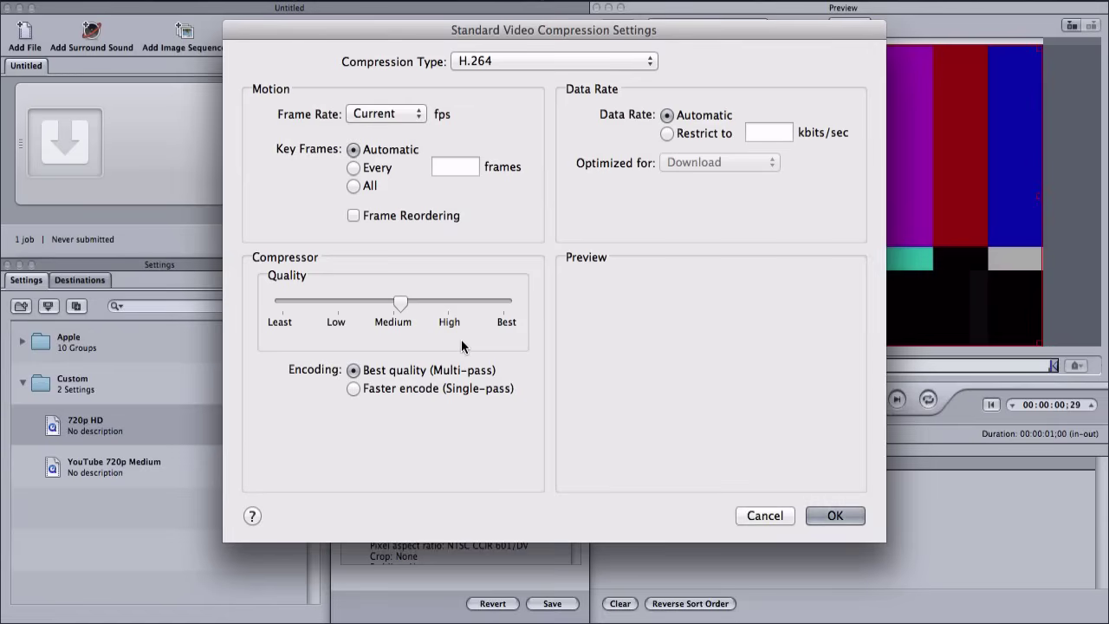
left_click_drag(398, 300, 446, 300)
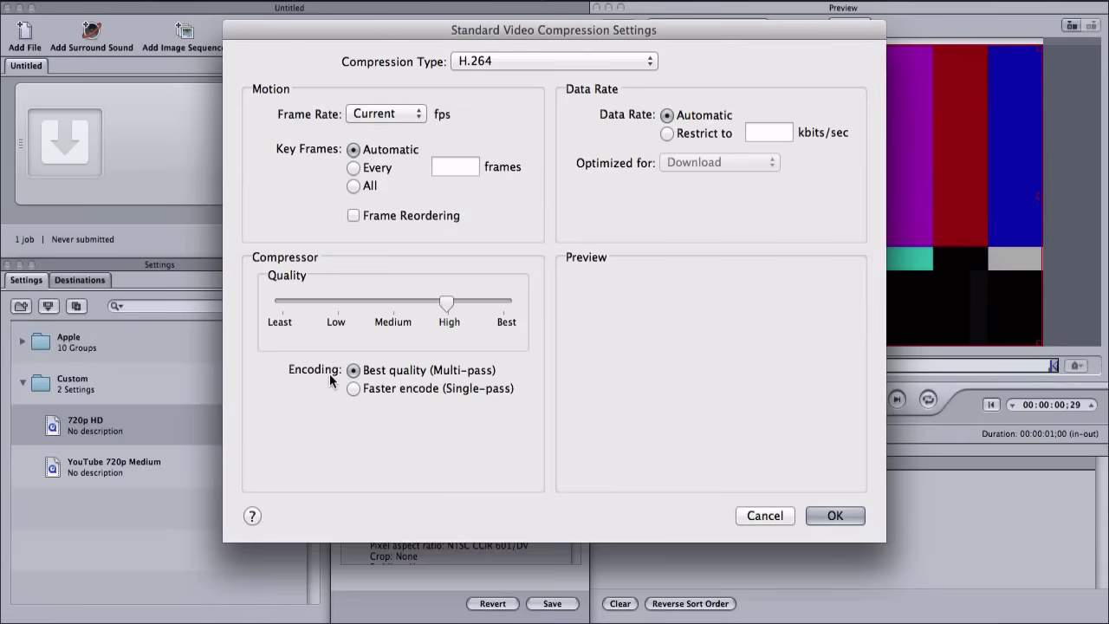
left_click(390, 389)
left_click(425, 372)
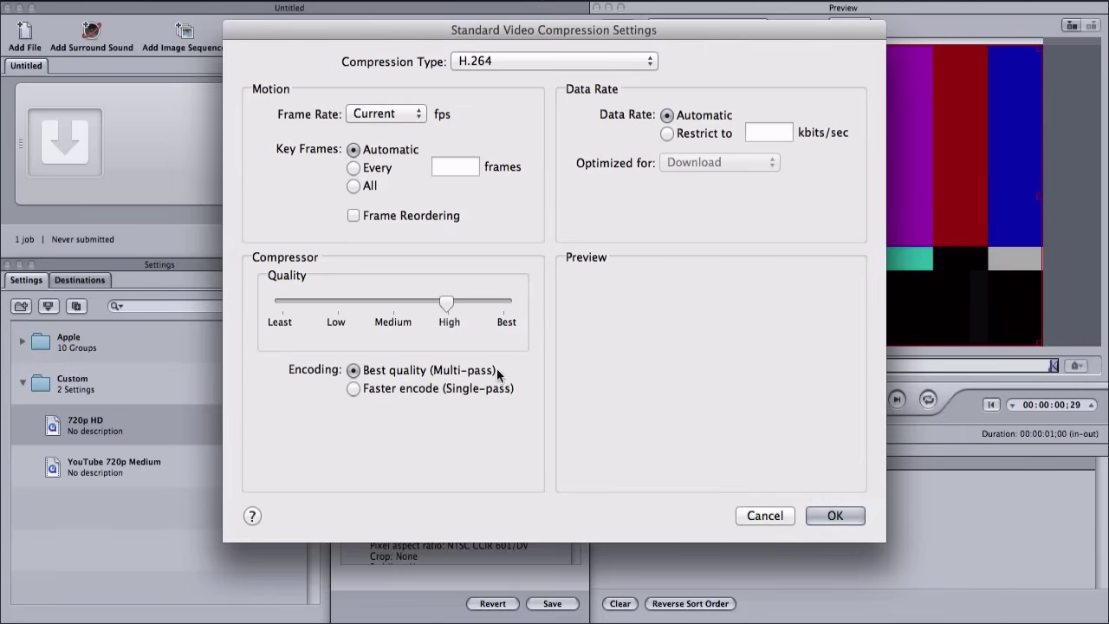
Accept the video settings, then set audio to AAC, Stereo (L R), 44.100 kHz
left_click(835, 515)
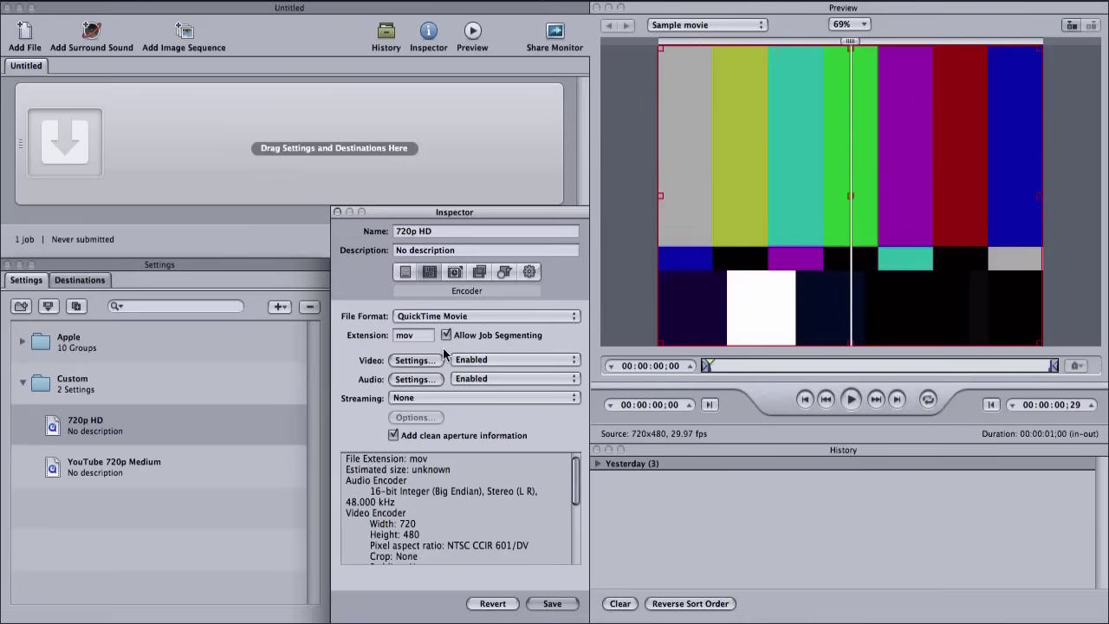
left_click(419, 381)
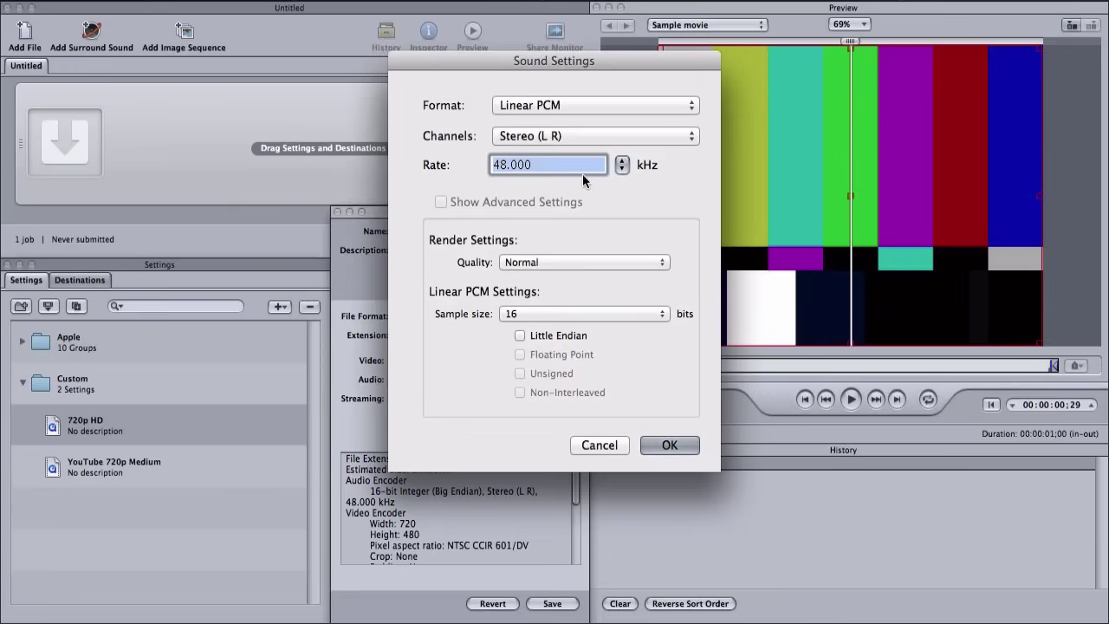
left_click(507, 106)
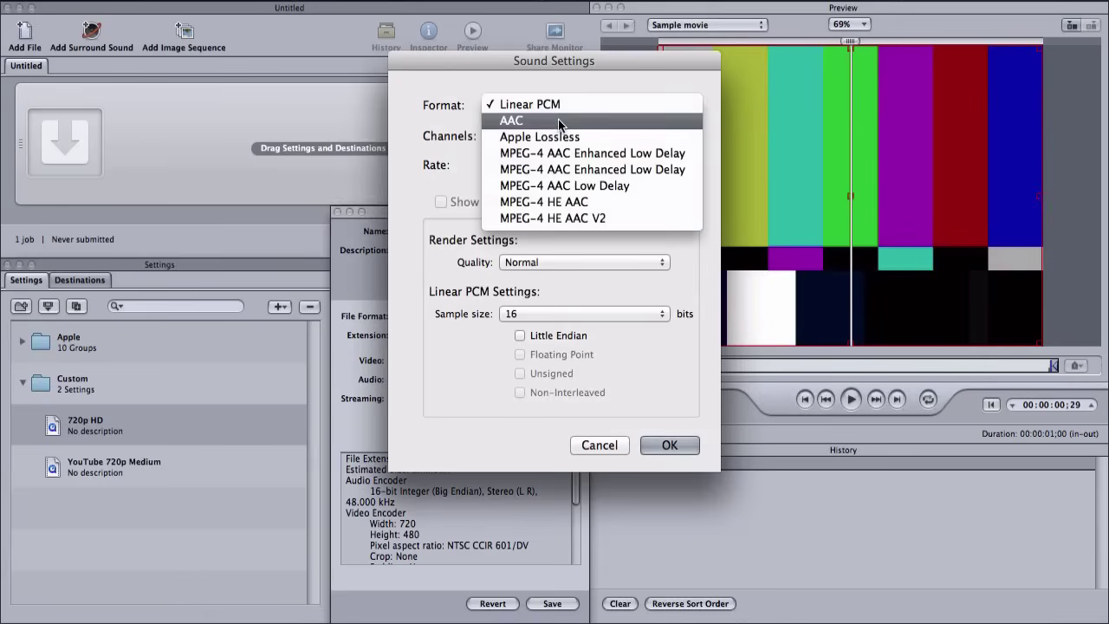
left_click(563, 118)
left_click(531, 136)
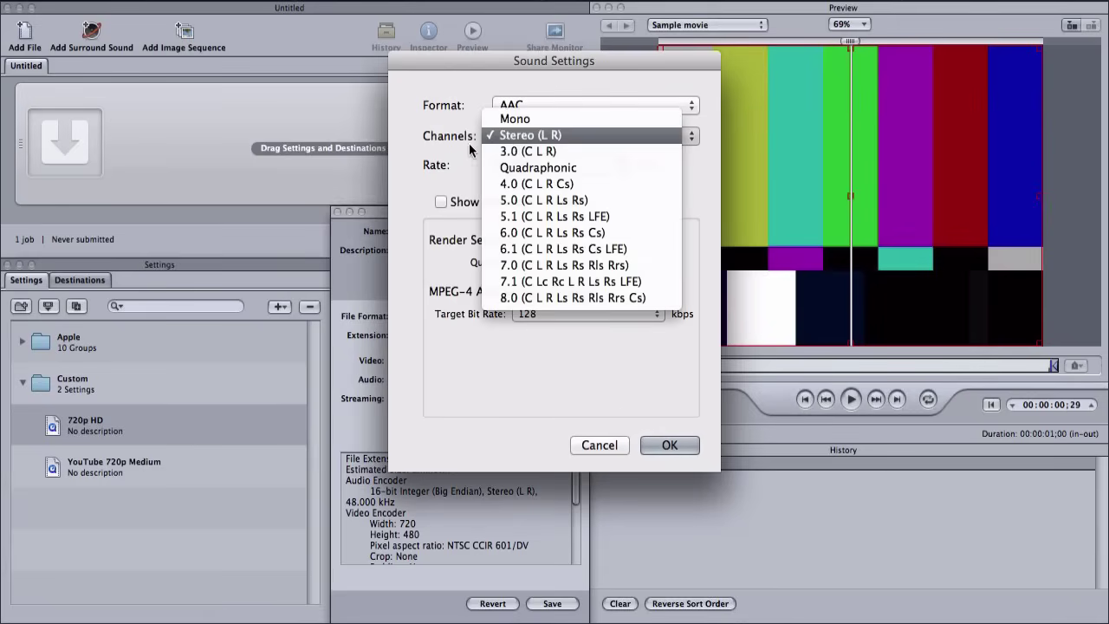
left_click(591, 136)
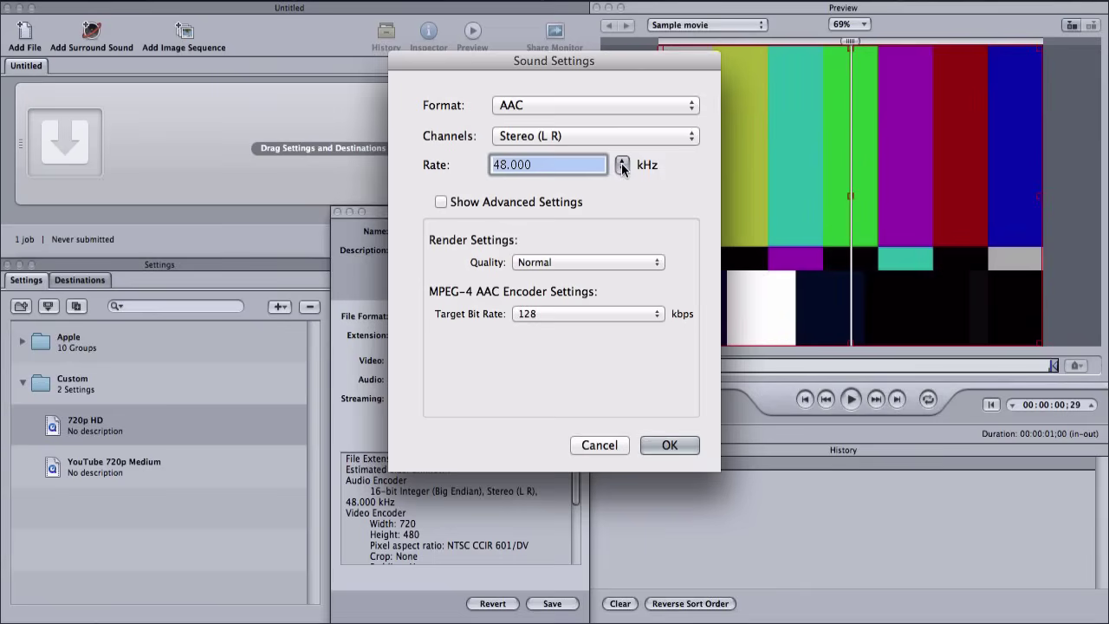
left_click(621, 164)
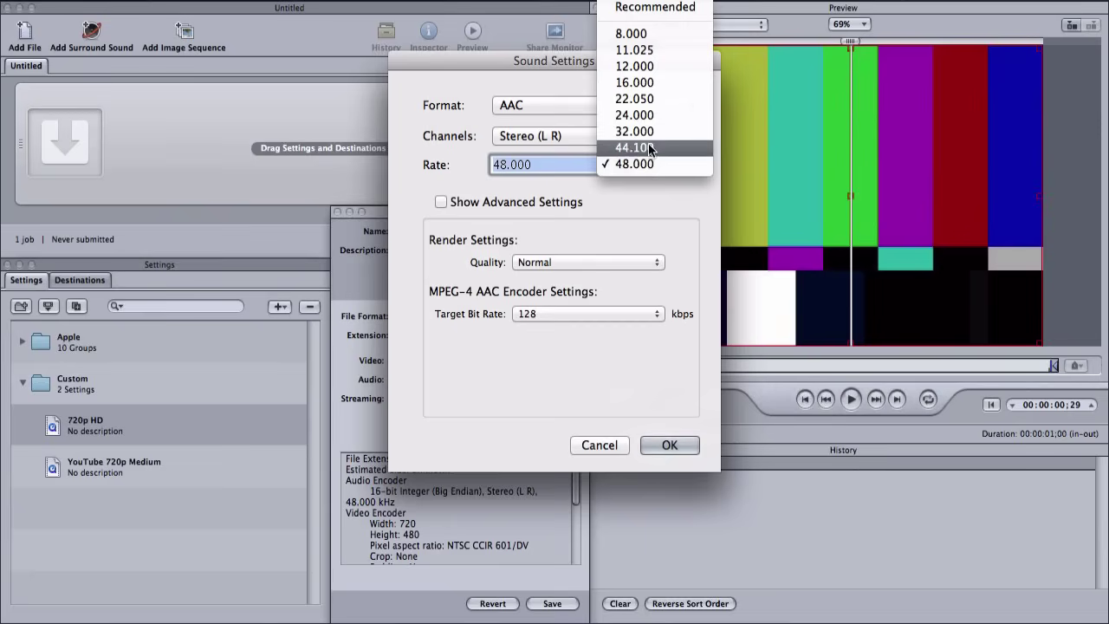
left_click(634, 148)
Keep the audio render quality at Normal and the target bit rate at 128 kbps
left_click(562, 262)
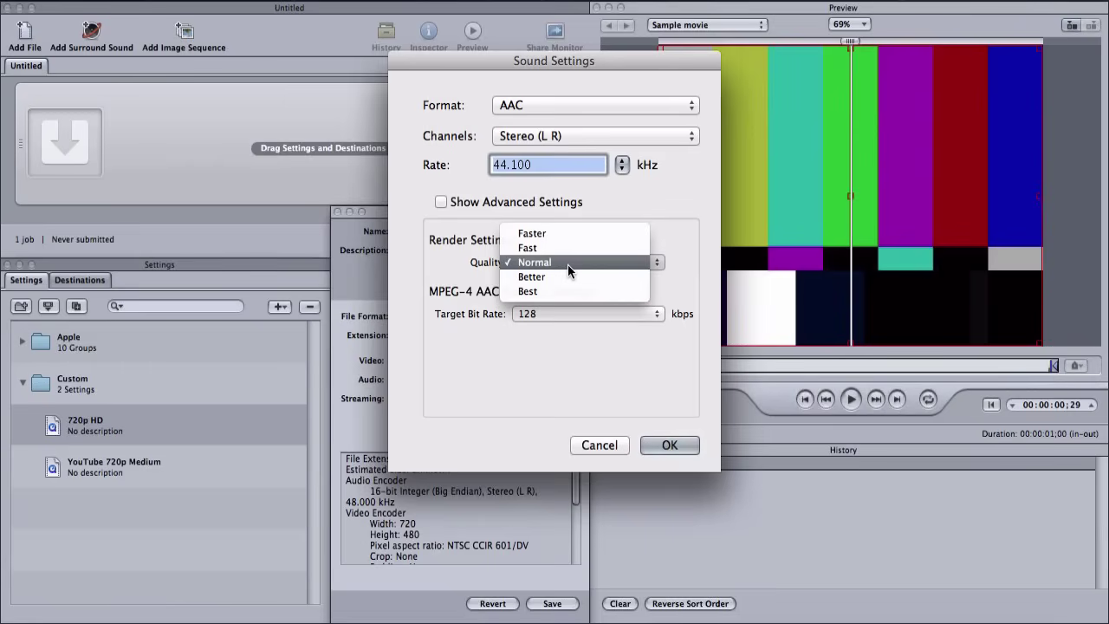
left_click(545, 276)
left_click(548, 260)
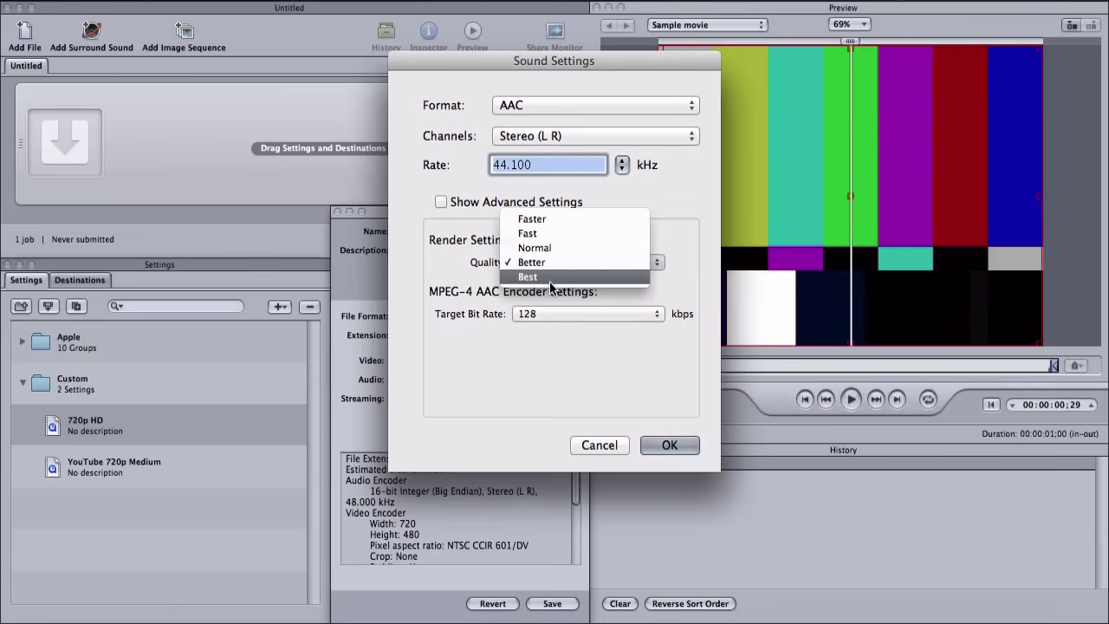
left_click(567, 248)
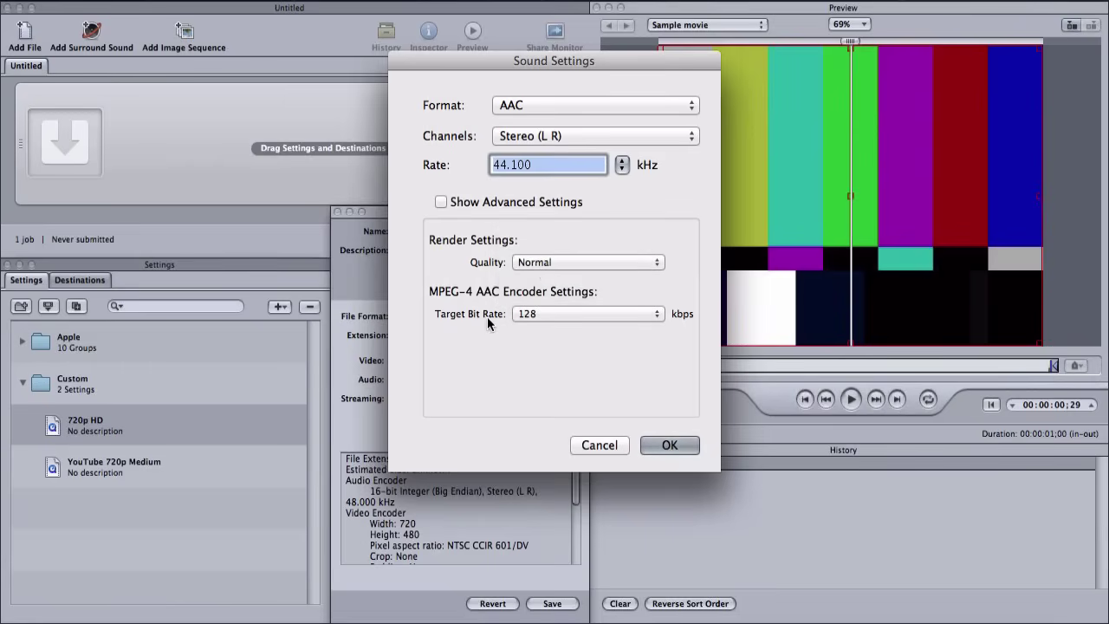
left_click(537, 316)
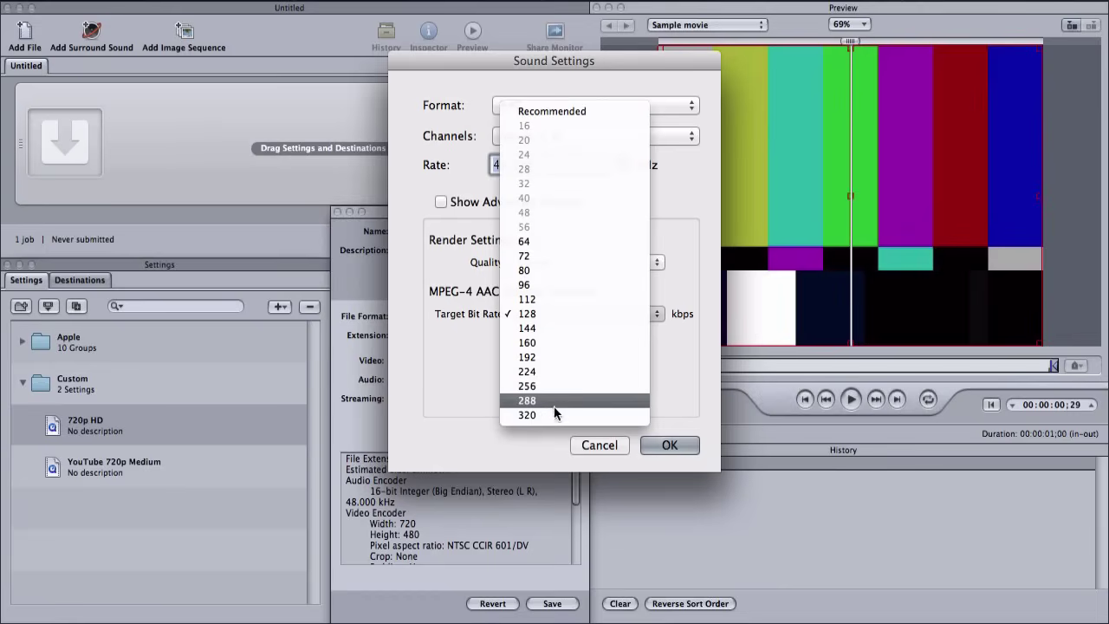
left_click(539, 313)
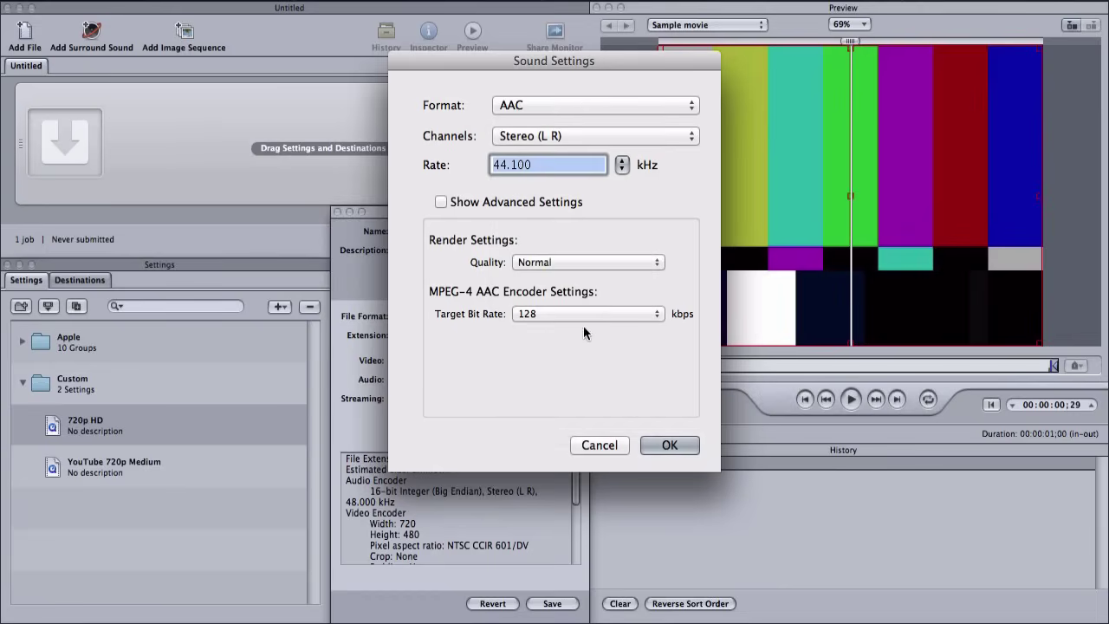
Close Sound Settings and set the Geometry frame size to 1280x720 with square pixels
left_click(654, 445)
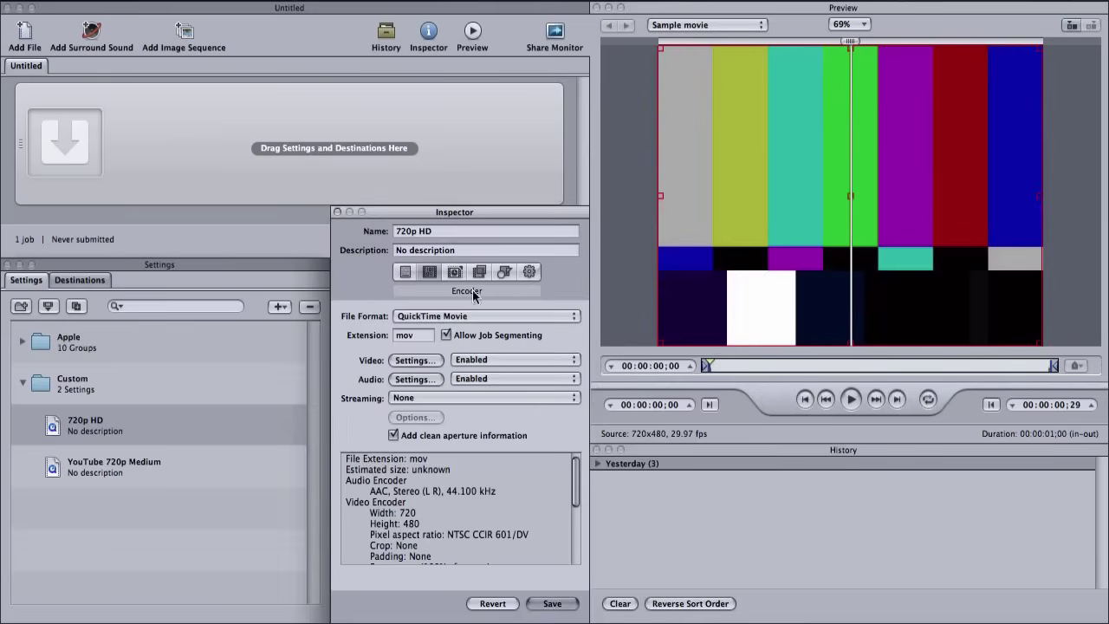
left_click(504, 272)
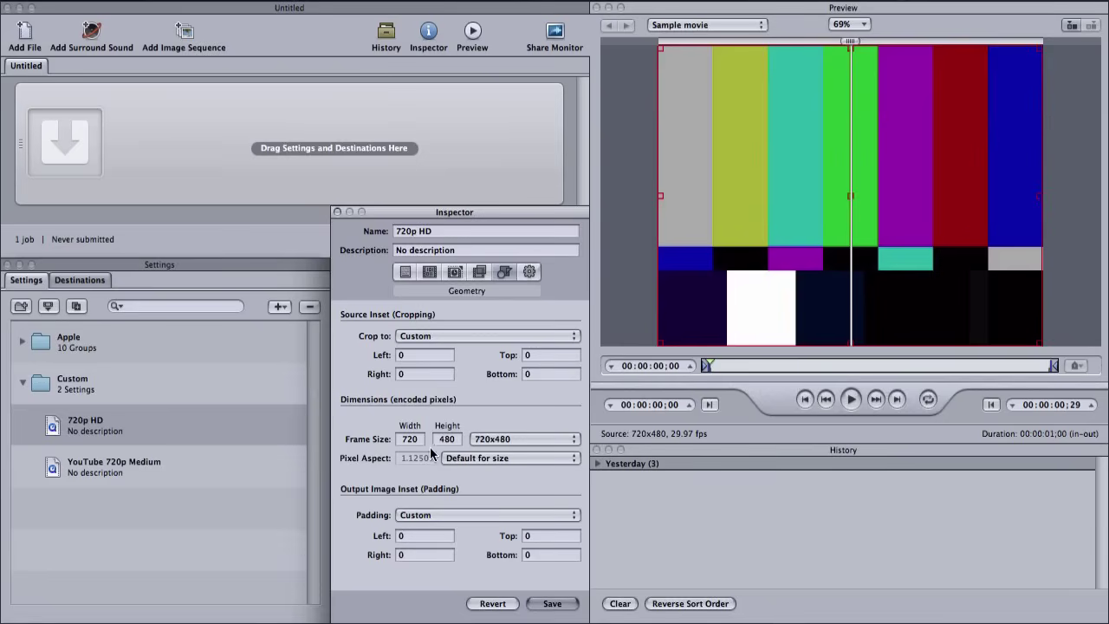
left_click(492, 442)
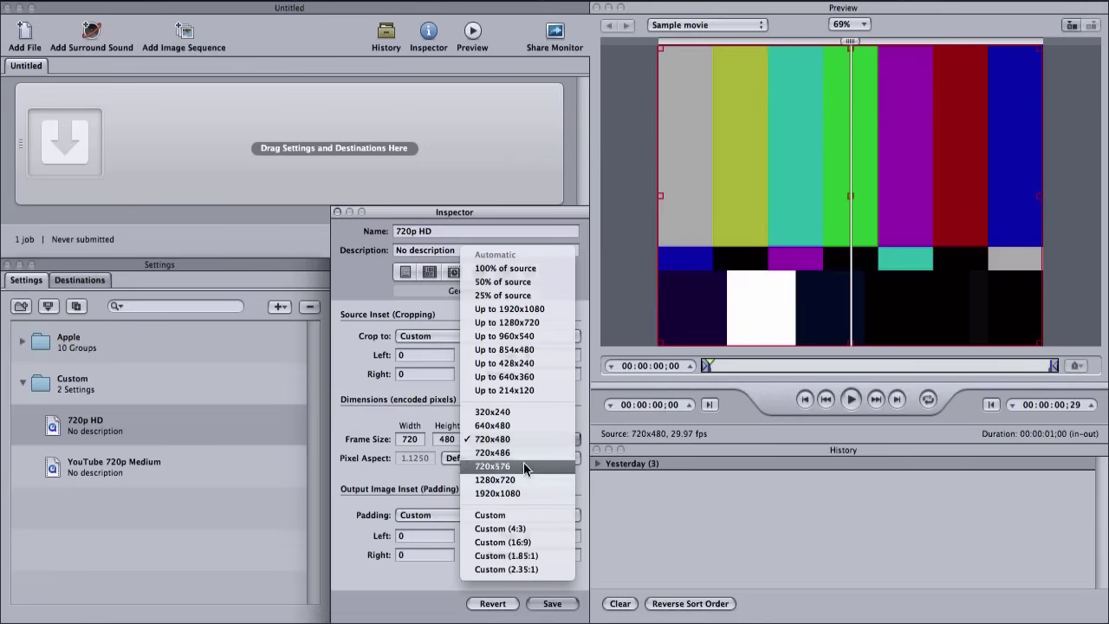
left_click(506, 479)
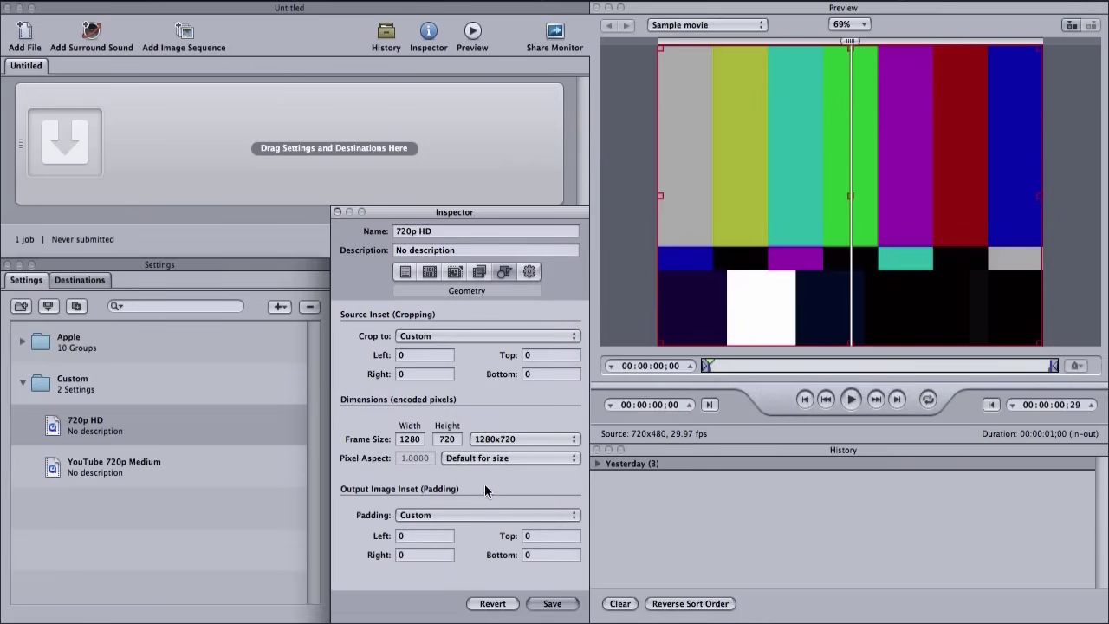
left_click(475, 458)
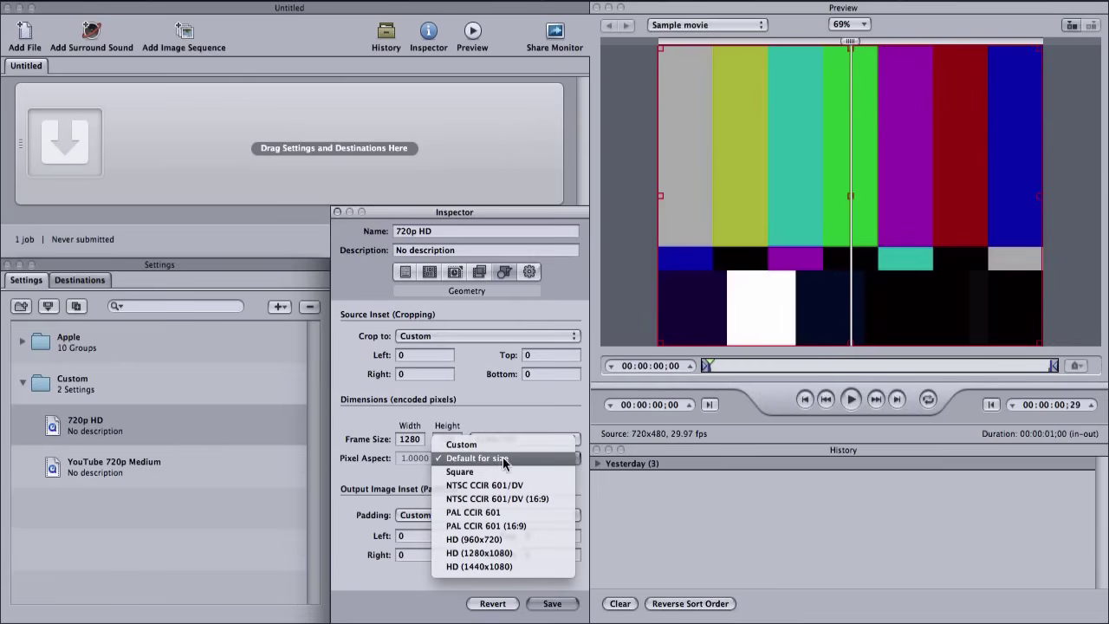
left_click(476, 457)
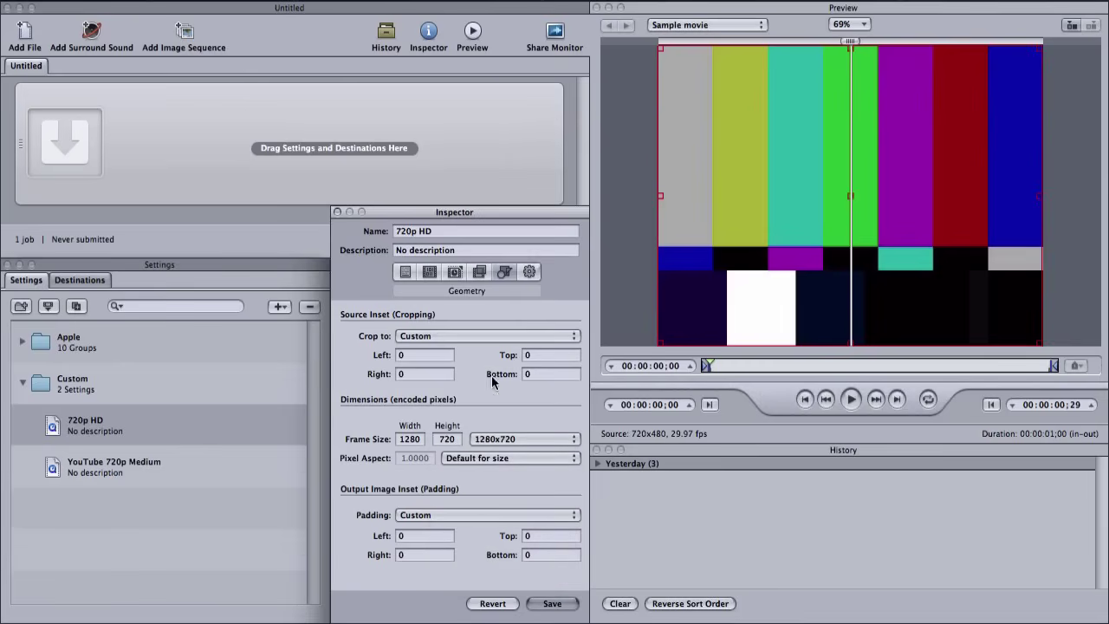
Leave cropping unchanged, check the Summary, and save the 720p HD preset
left_click(440, 334)
left_click(377, 323)
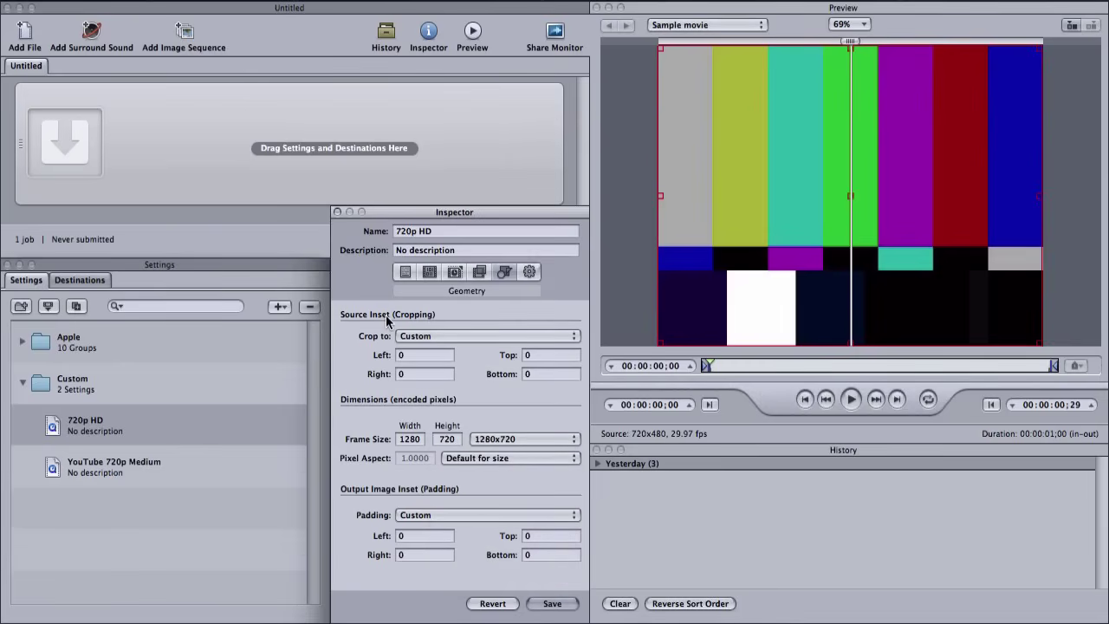
left_click(405, 272)
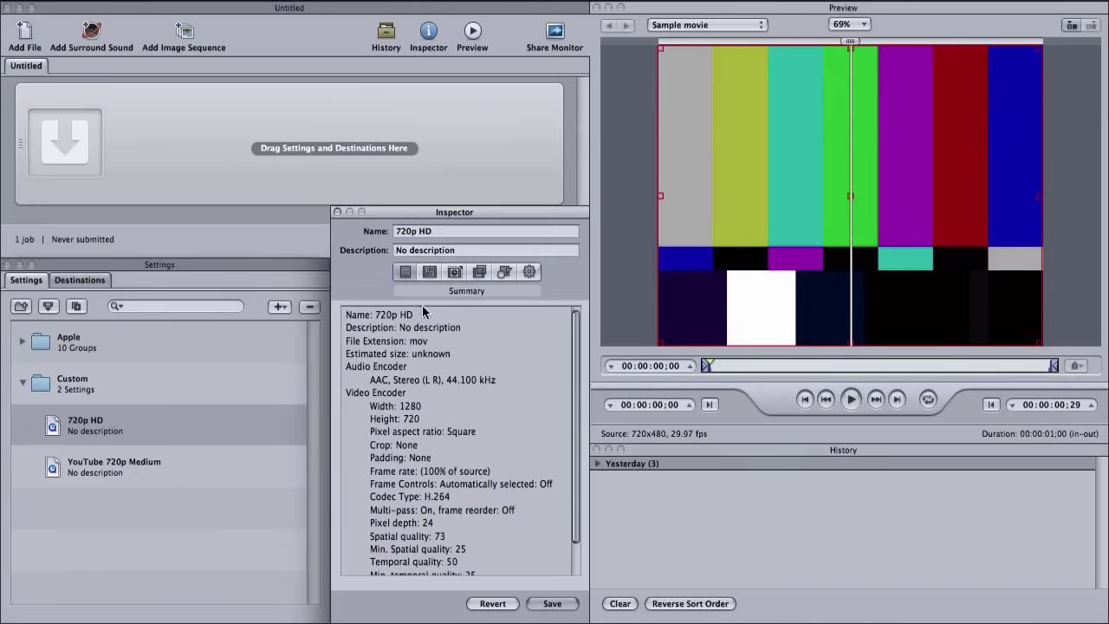
left_click(552, 603)
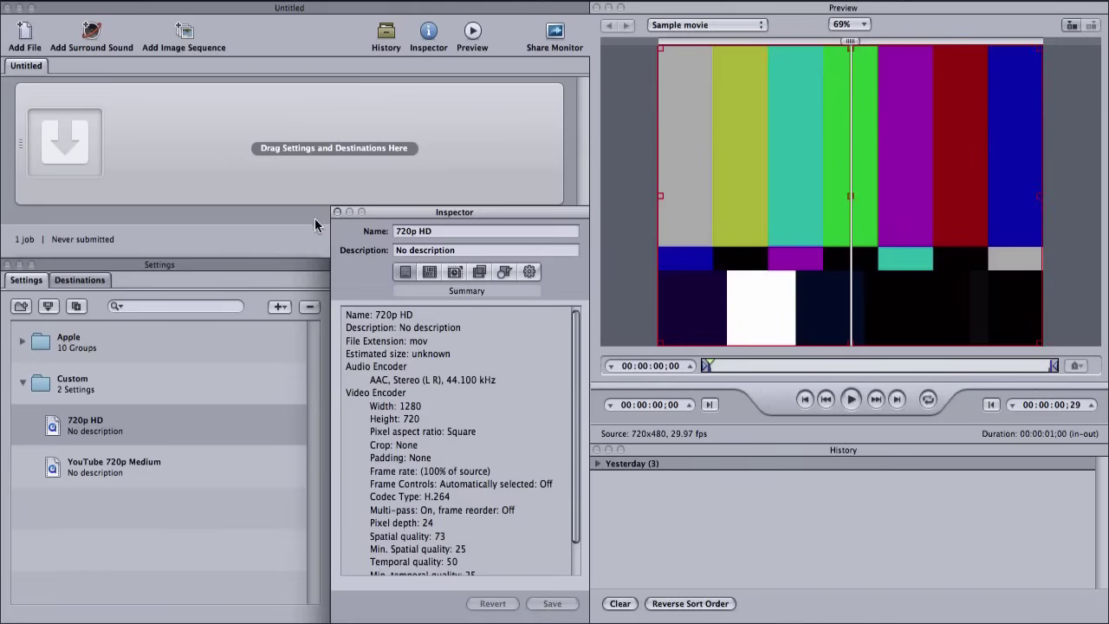
Add timescapes-_rapture_1280x720.mp4 from the Desktop as a job in the Untitled batch
left_click(204, 176)
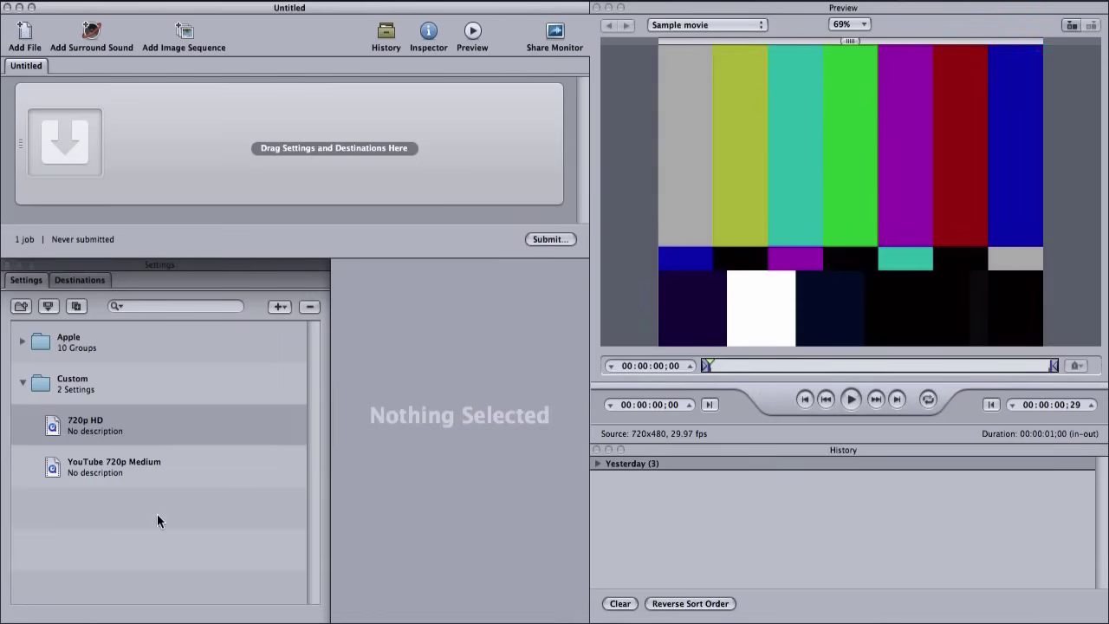
left_click(124, 420)
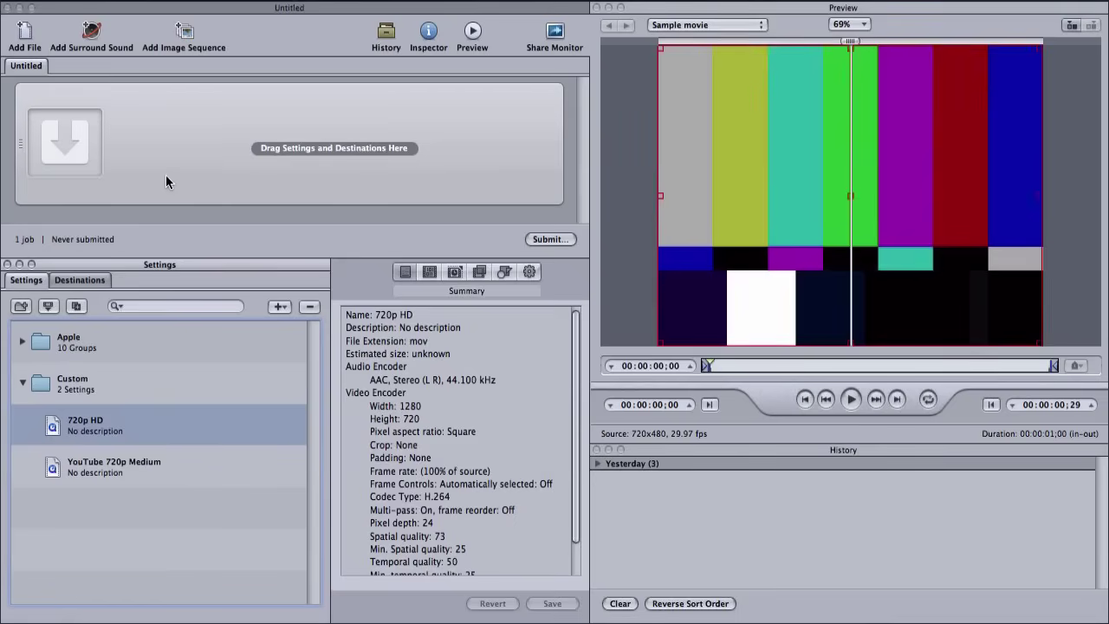
left_click(203, 174)
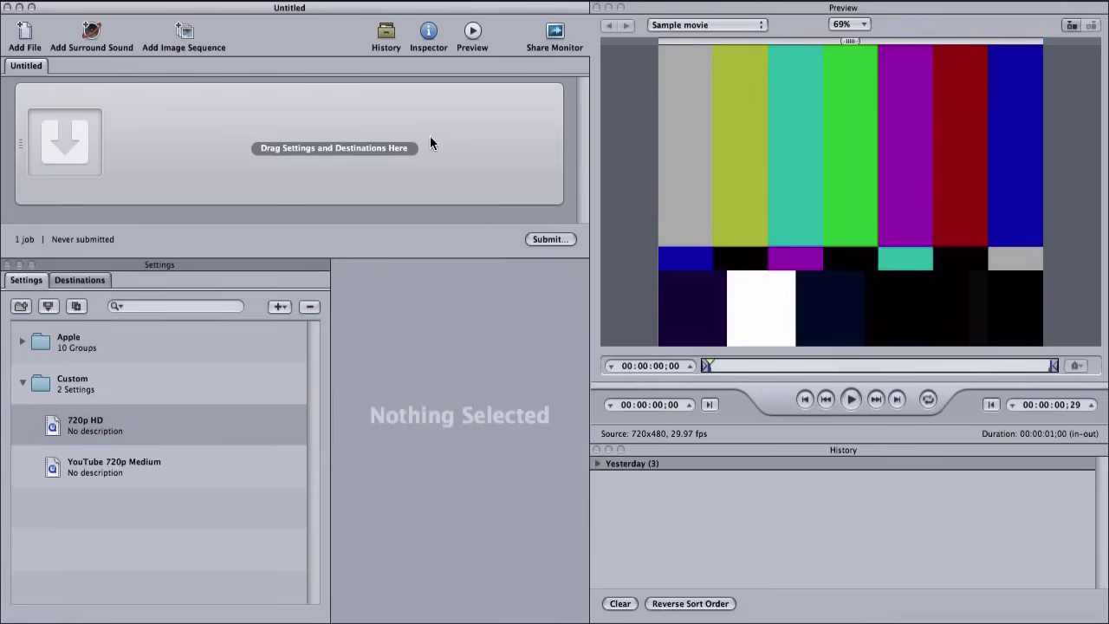
left_click(25, 35)
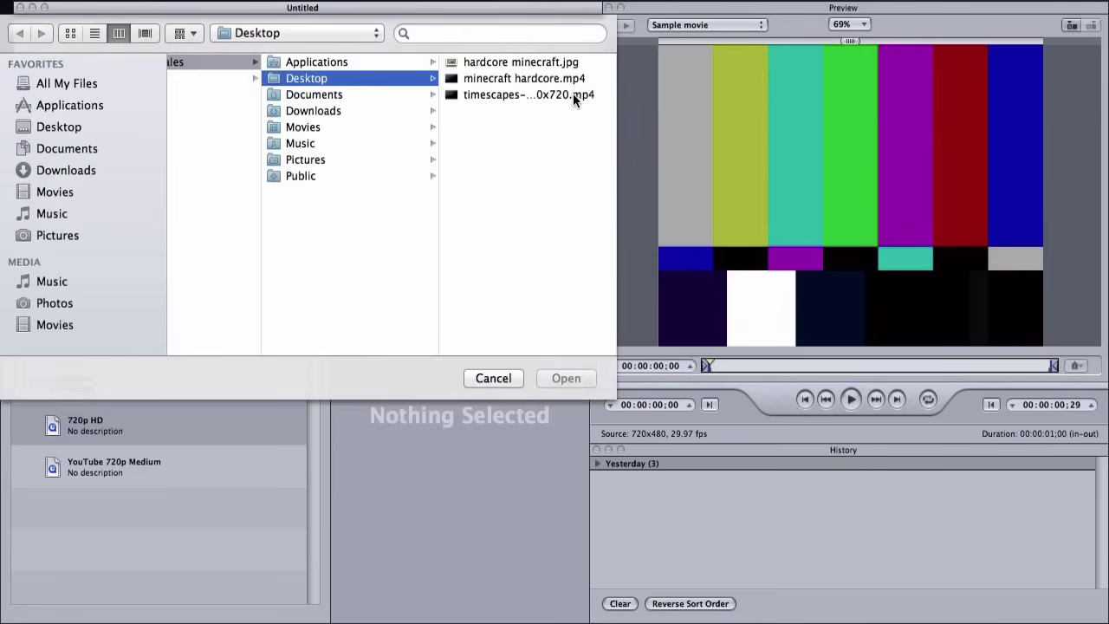
left_click(573, 94)
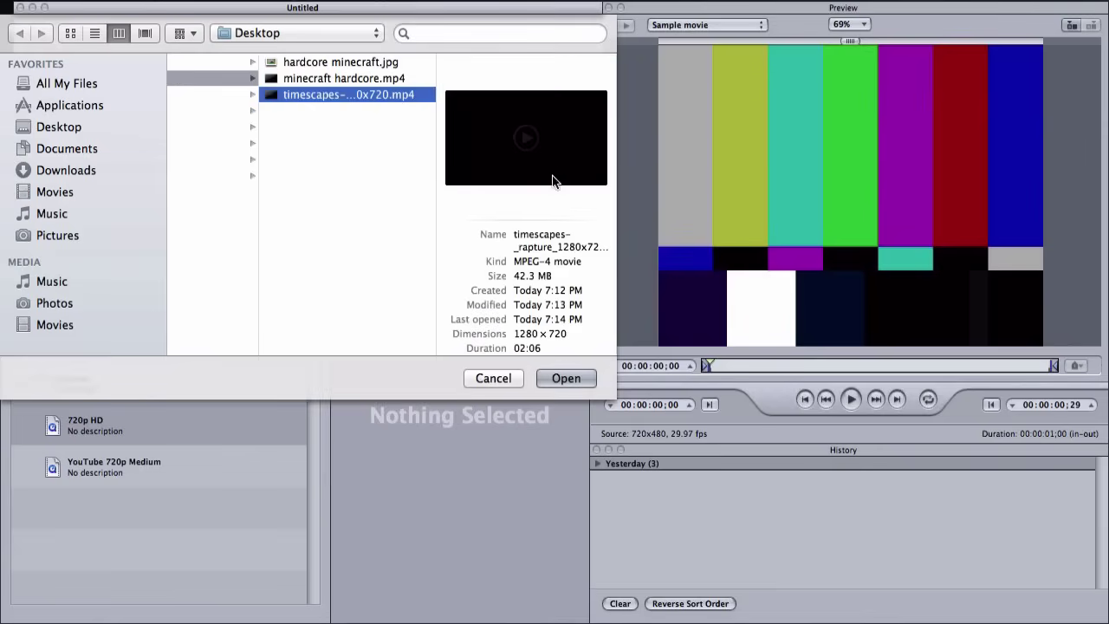
left_click(566, 378)
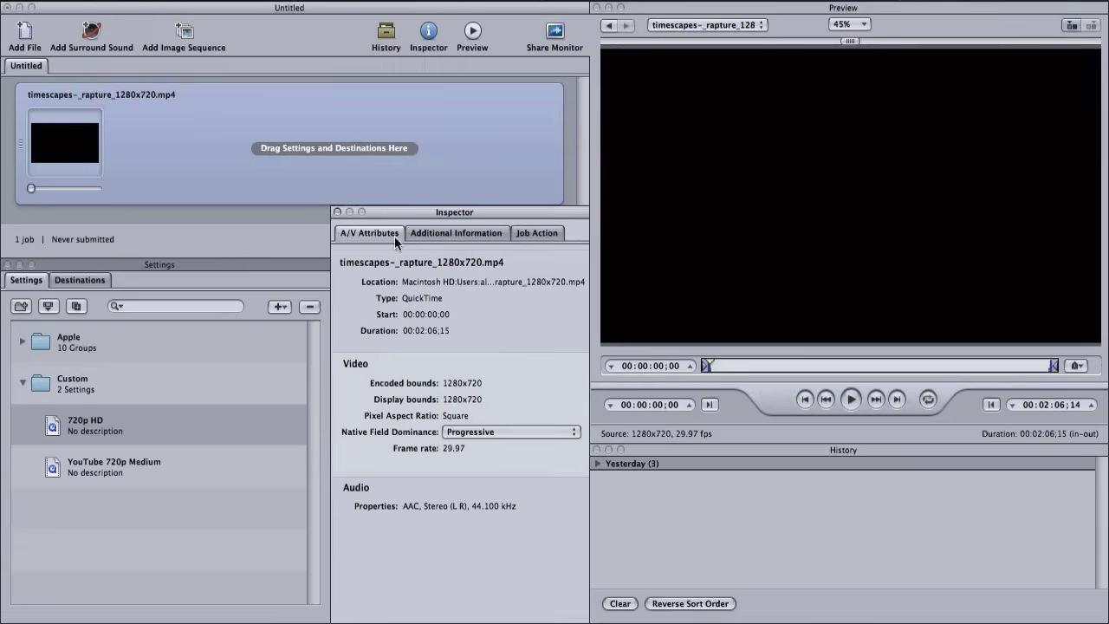
Drag the 720p HD setting onto the timescapes job and rename its output 'Test Video'
left_click(410, 168)
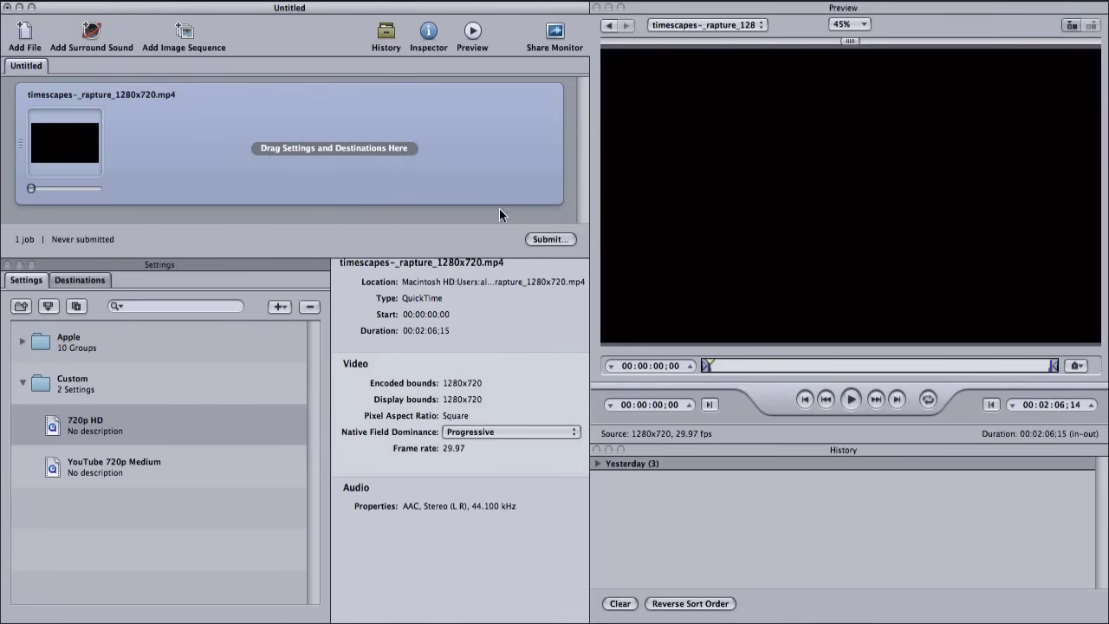
left_click_drag(135, 431, 283, 181)
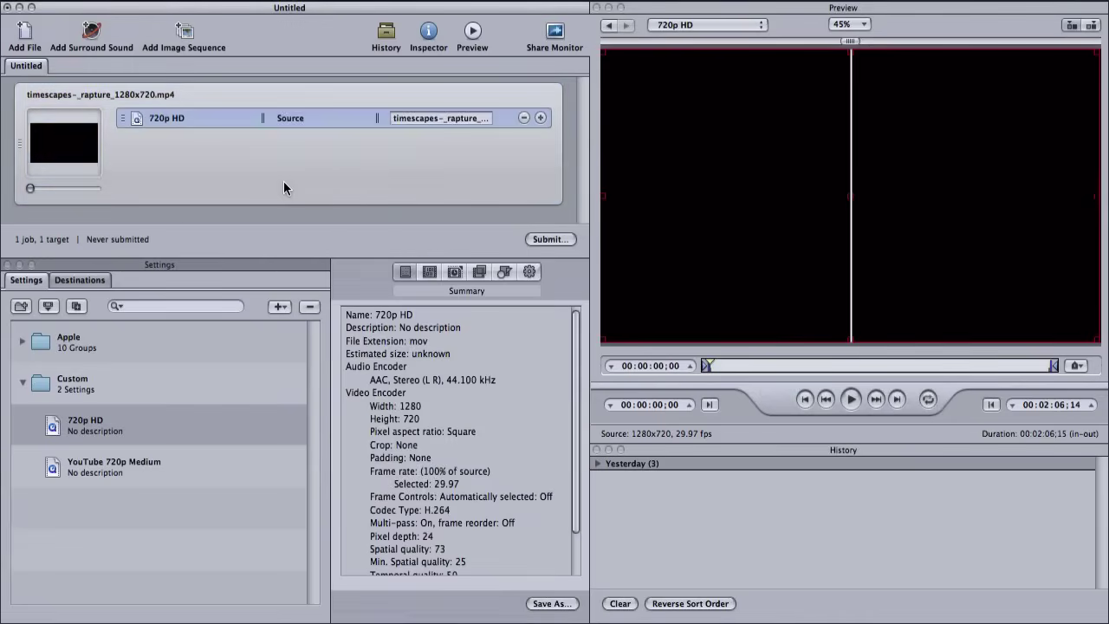
double_click(476, 118)
key("BackSpace")
type("Test")
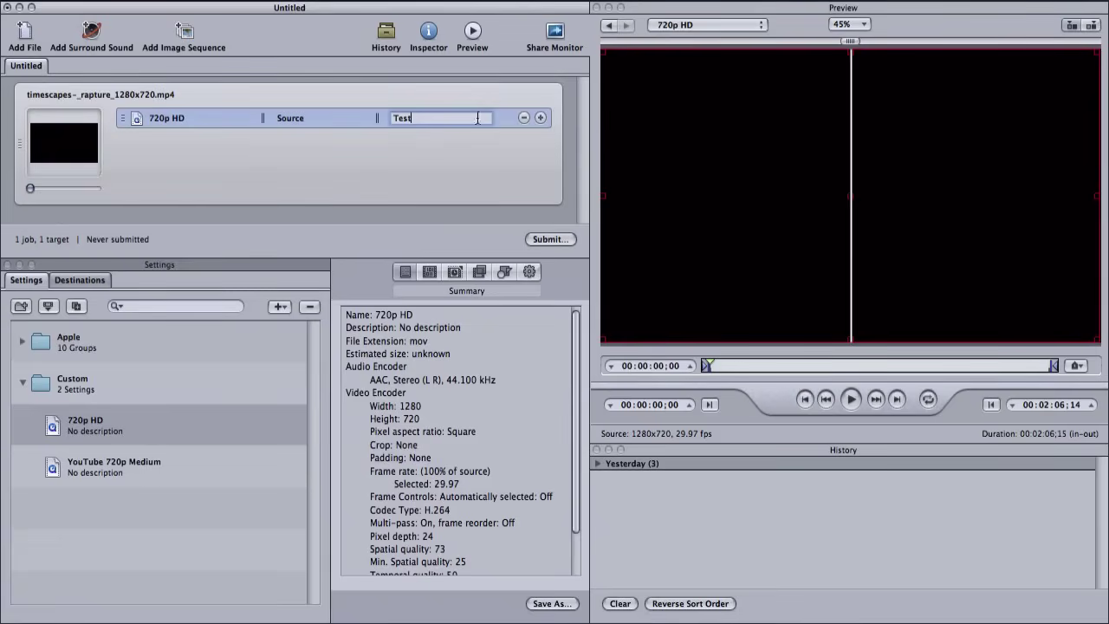
type(" Video")
key("BackSpace")
key("BackSpace")
key("BackSpace")
key("BackSpace")
type("ideo")
left_click(544, 240)
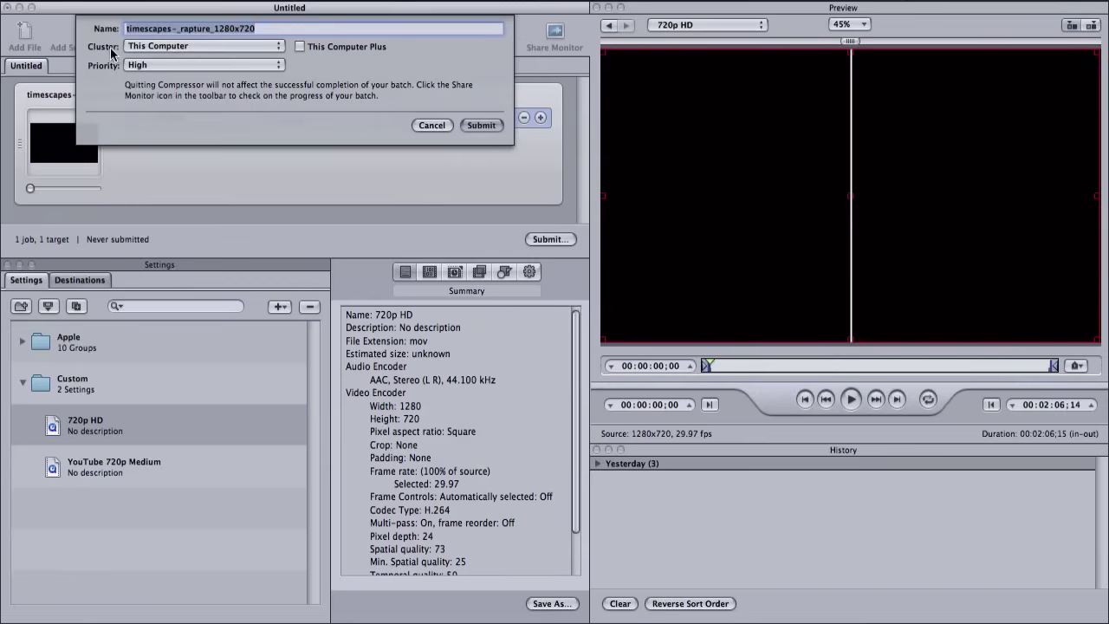
Submit the batch with Cluster set to This Computer and Priority High
left_click(232, 47)
left_click(231, 45)
left_click(153, 65)
left_click(411, 60)
left_click(481, 126)
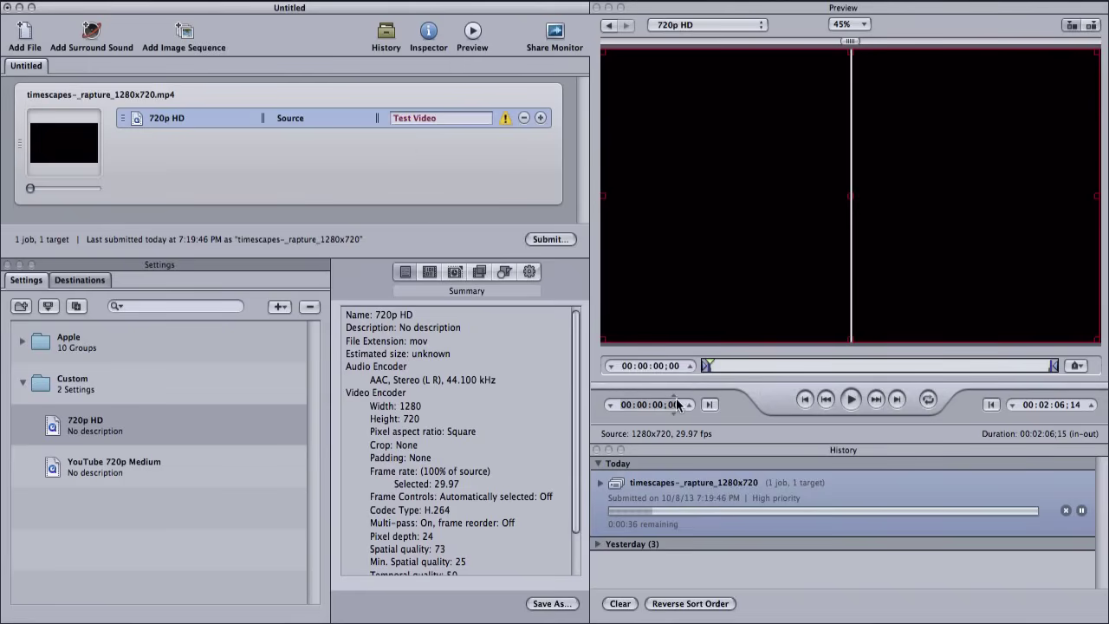
left_click(504, 121)
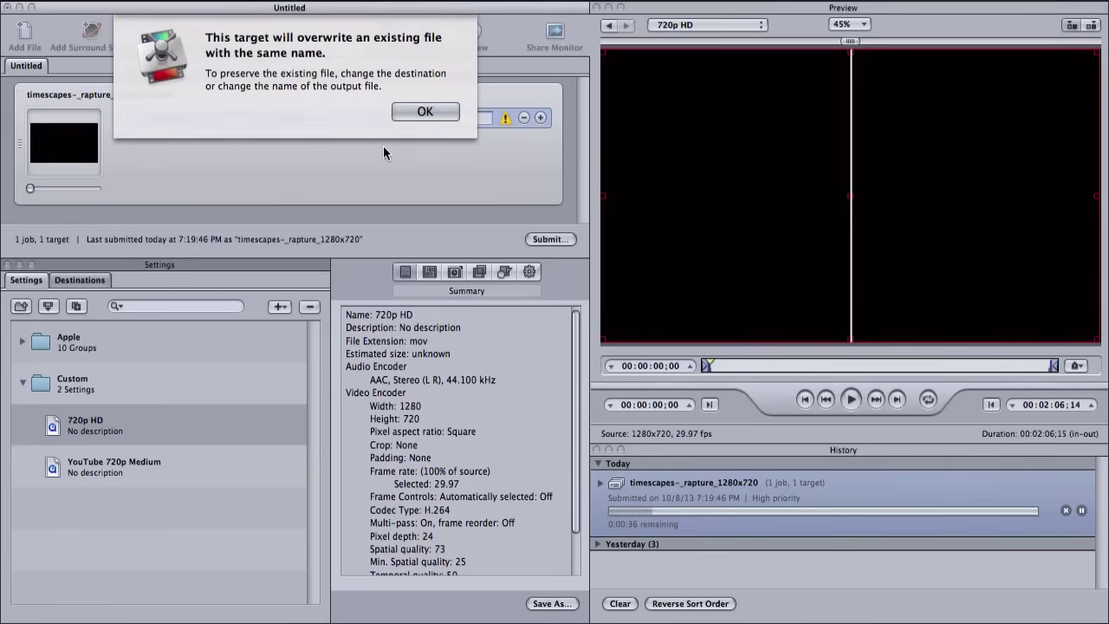
left_click(424, 113)
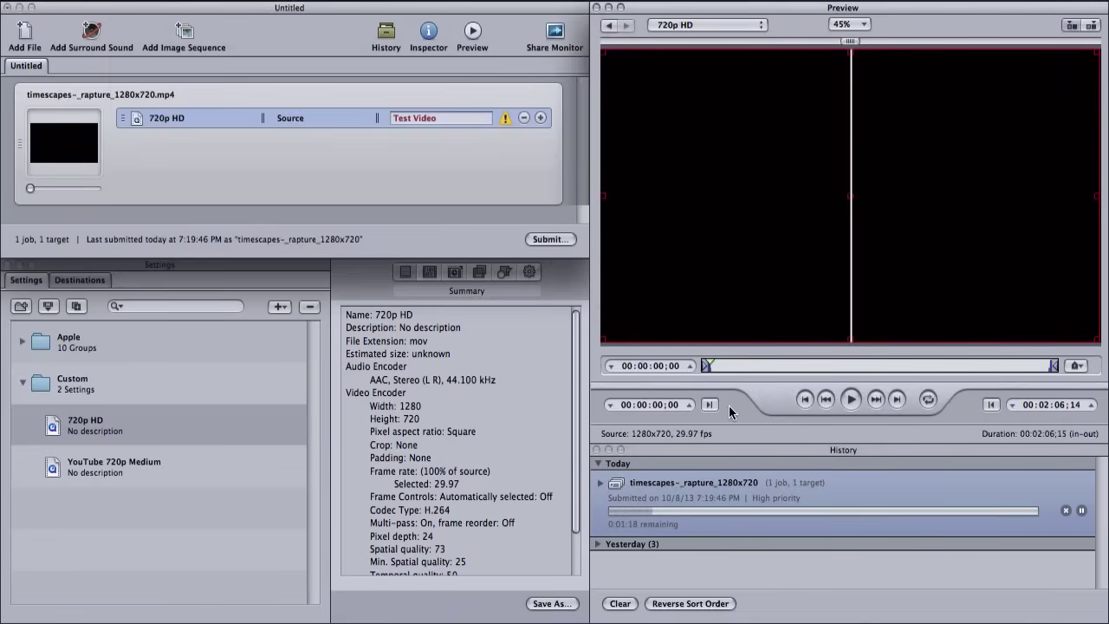
key("ctrl+Up")
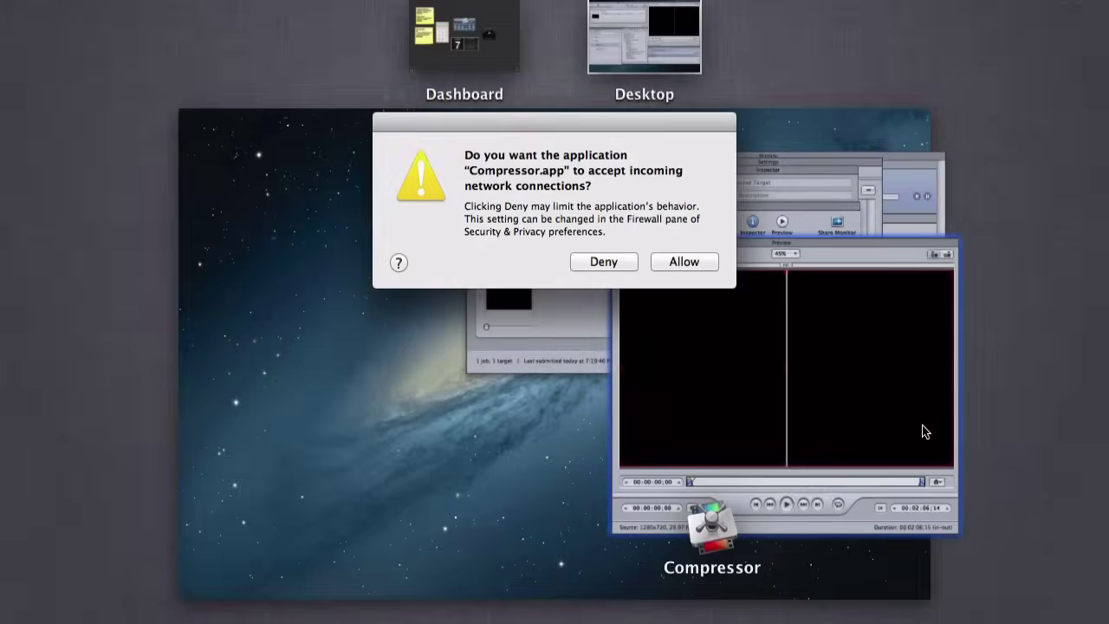
key("ctrl+Up")
key("ctrl+Up")
key("ctrl+Up")
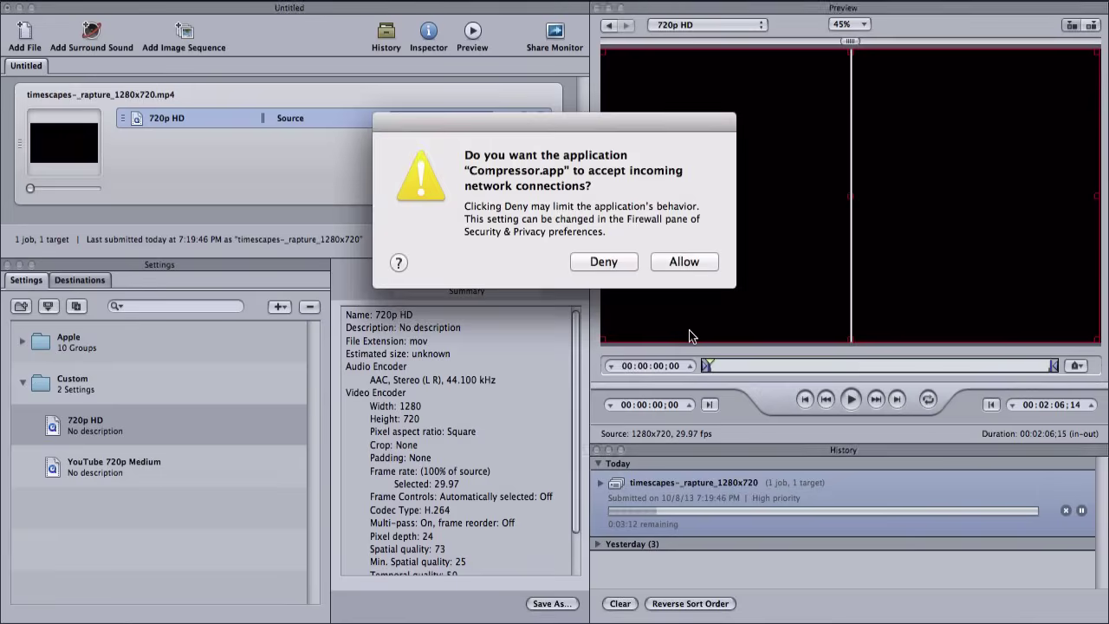
key("ctrl+Up")
key("ctrl+Up")
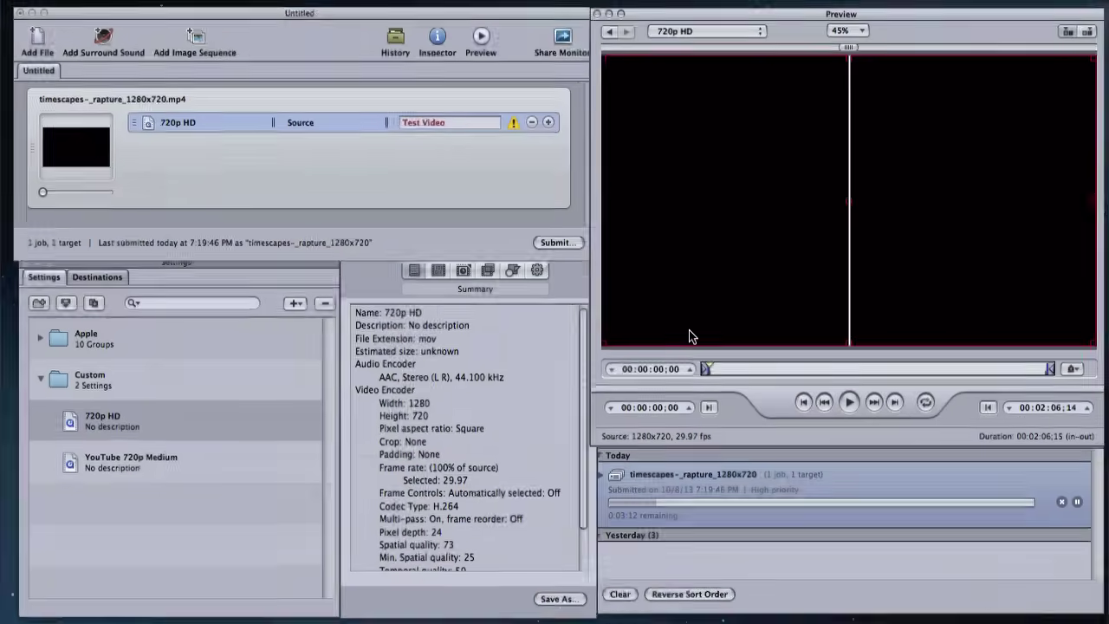